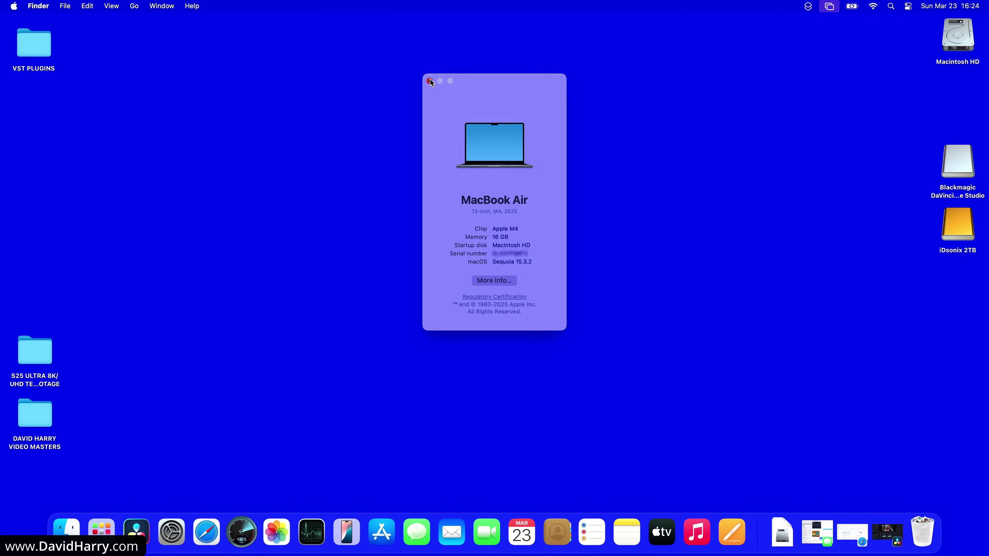
- Close the Mac system overview and check the volume information for Macintosh HD, closing it when done
key("super+w")
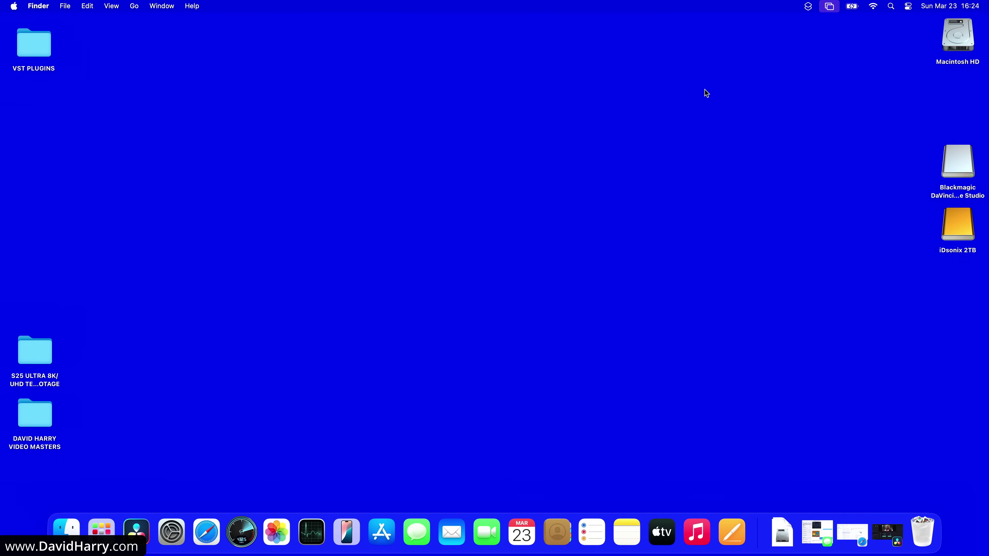
right_click(947, 37)
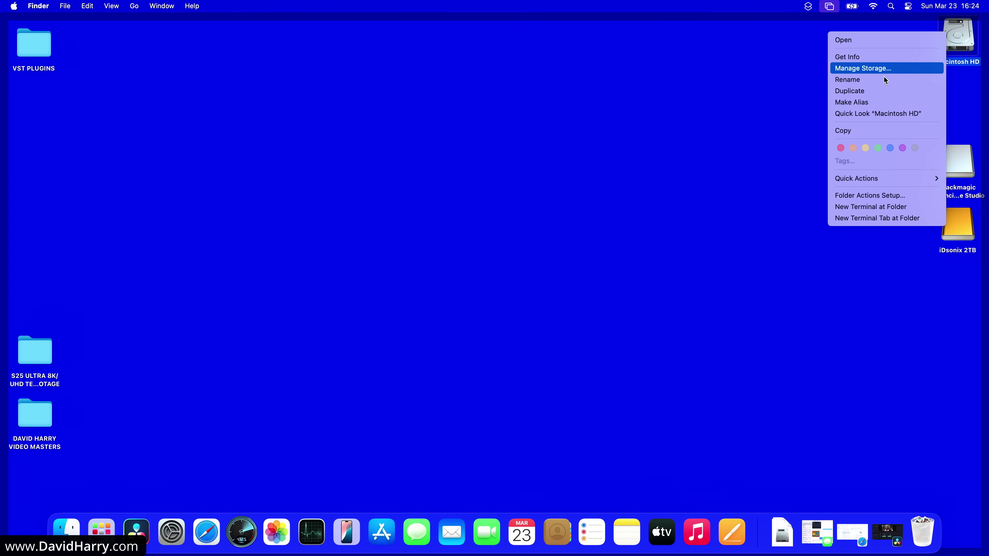
left_click(872, 57)
left_click_drag(114, 29, 487, 104)
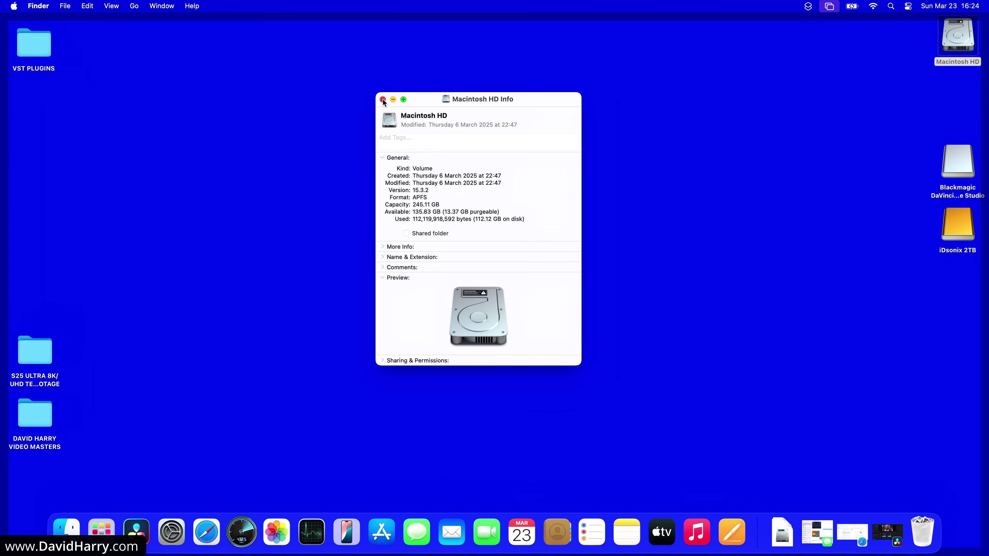
left_click(384, 101)
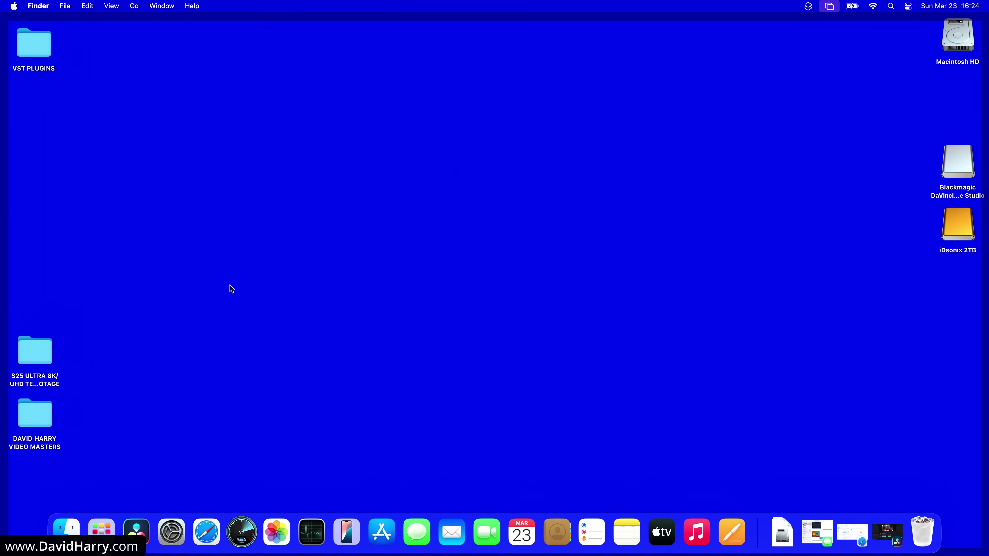
- Browse the video files in the S25 ULTRA 8K/UHD TEST FOOTAGE folder on the desktop, then close the folder
left_click(32, 352)
double_click(36, 354)
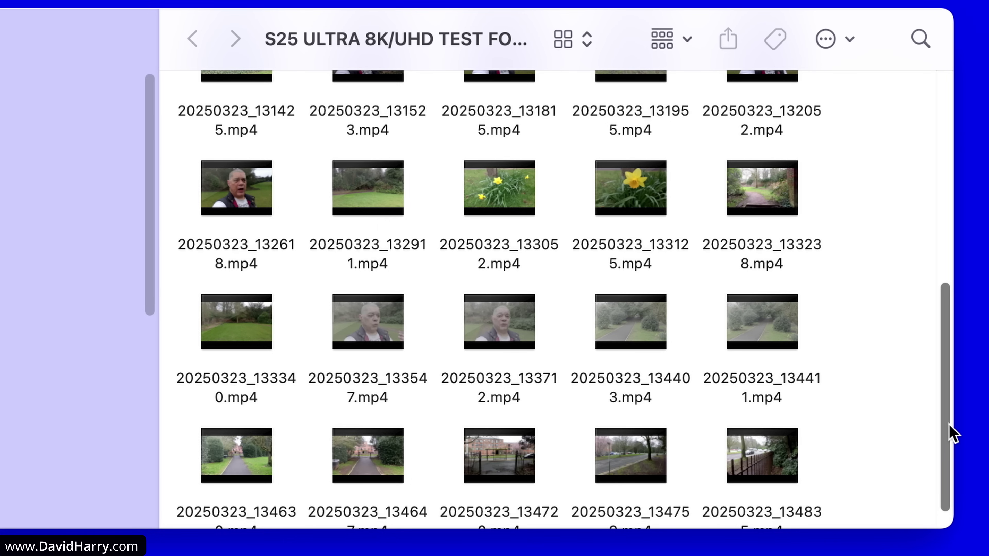
left_click_drag(950, 427, 939, 326)
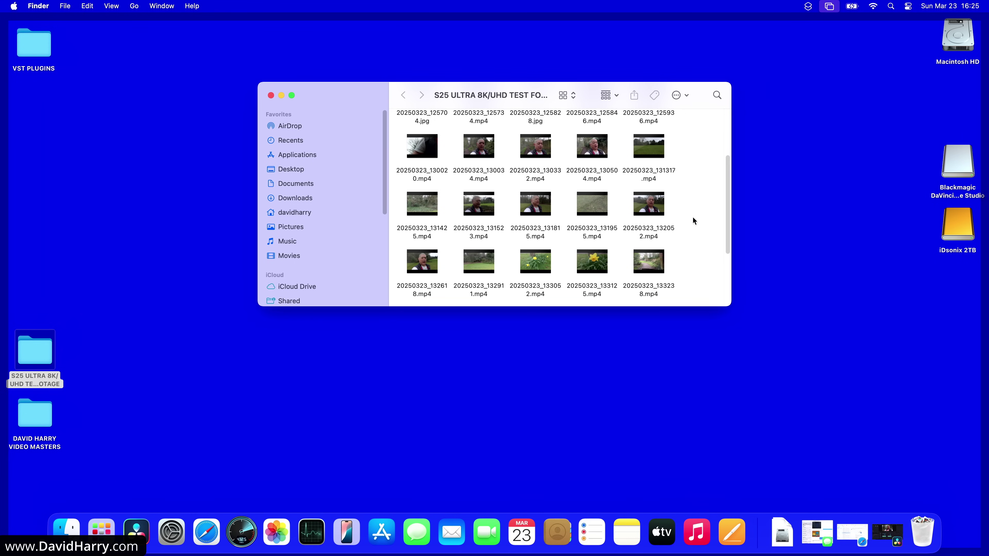
left_click(271, 96)
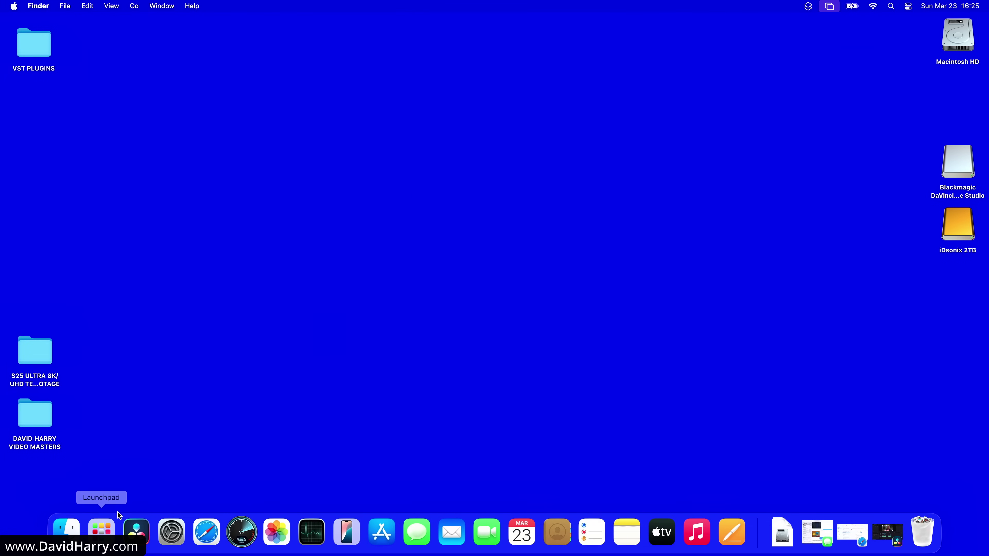
- Switch to DaVinci Resolve in full screen and check the project's master settings without changing them
left_click(137, 532)
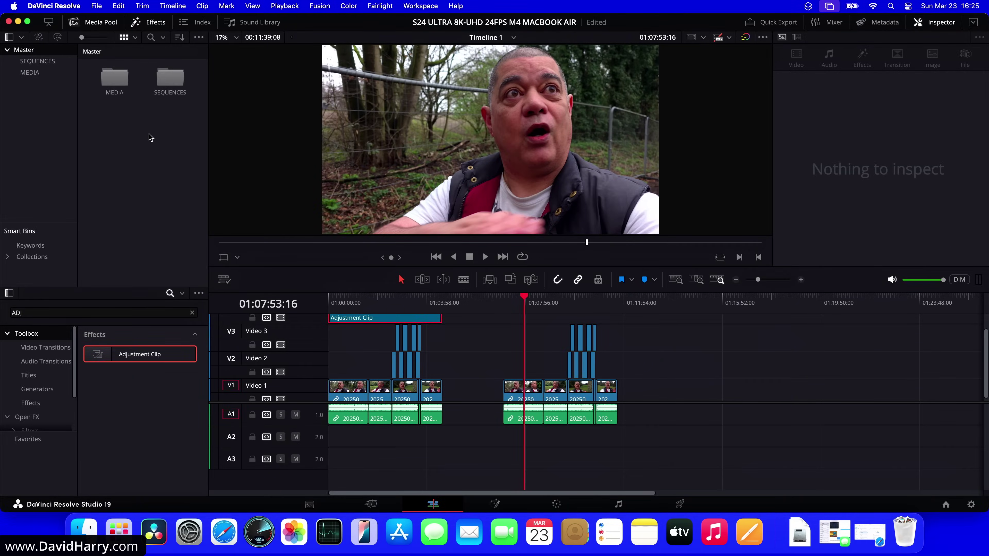
left_click(27, 21)
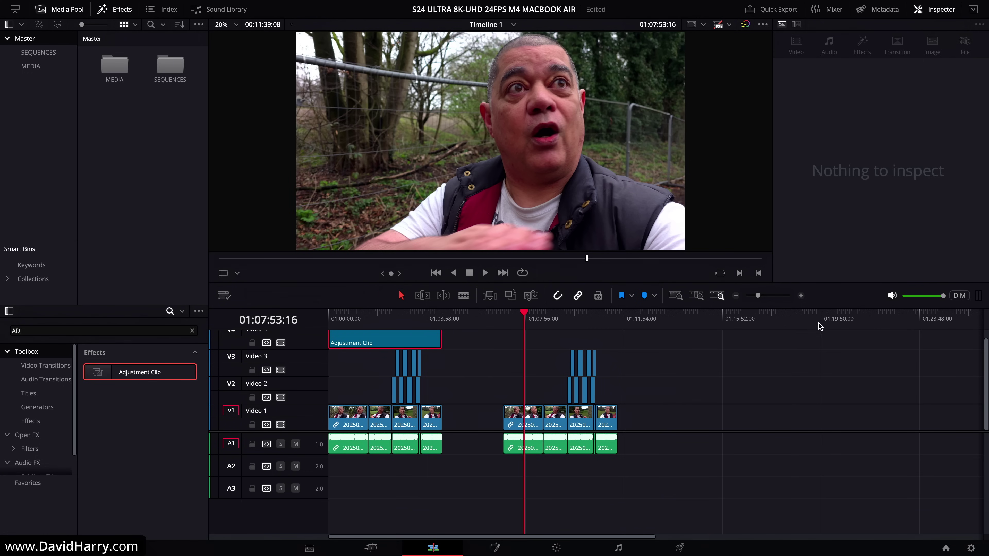
left_click(972, 550)
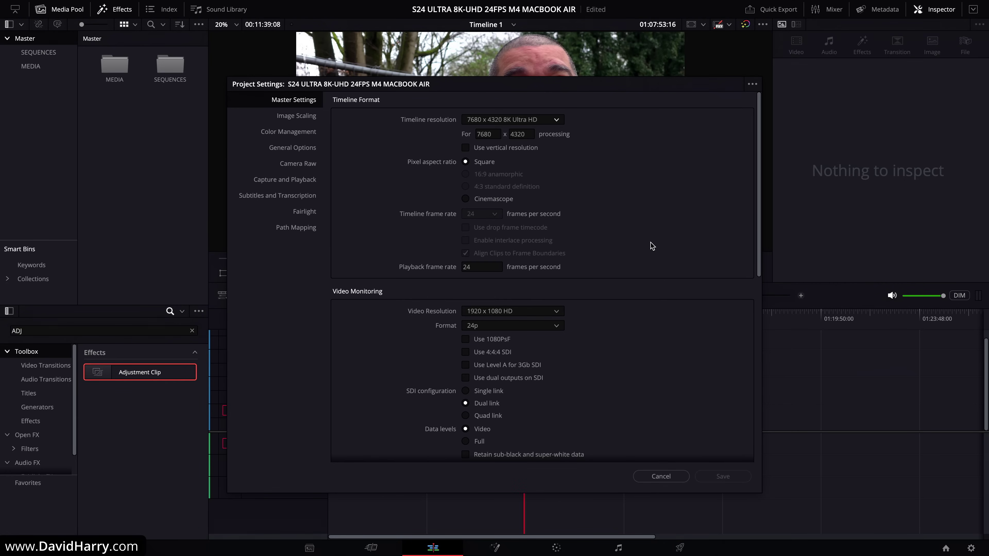
left_click(664, 477)
- Check the playback options for optimized media, proxy handling, timeline playback resolution and Fusion memory cache
mouse_move(327, 4)
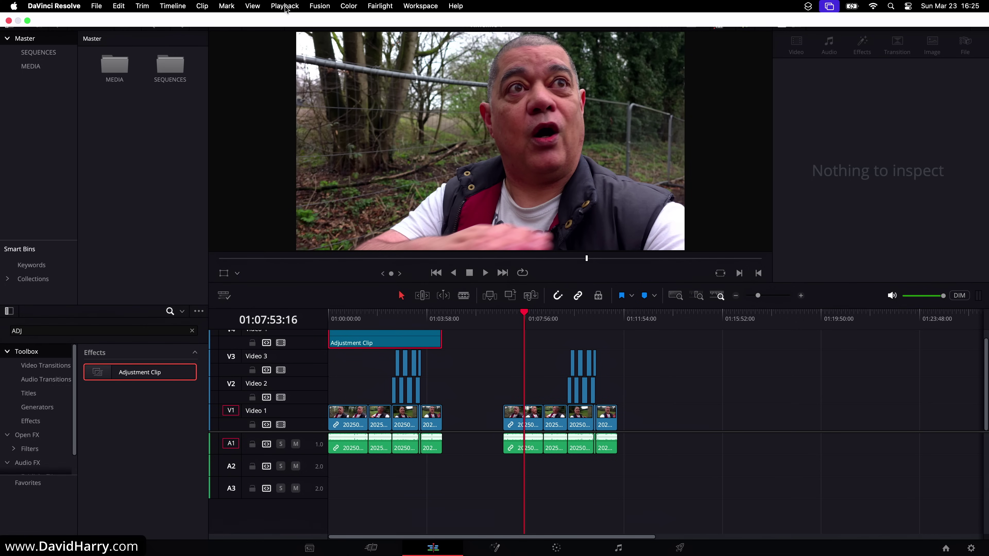
left_click(286, 6)
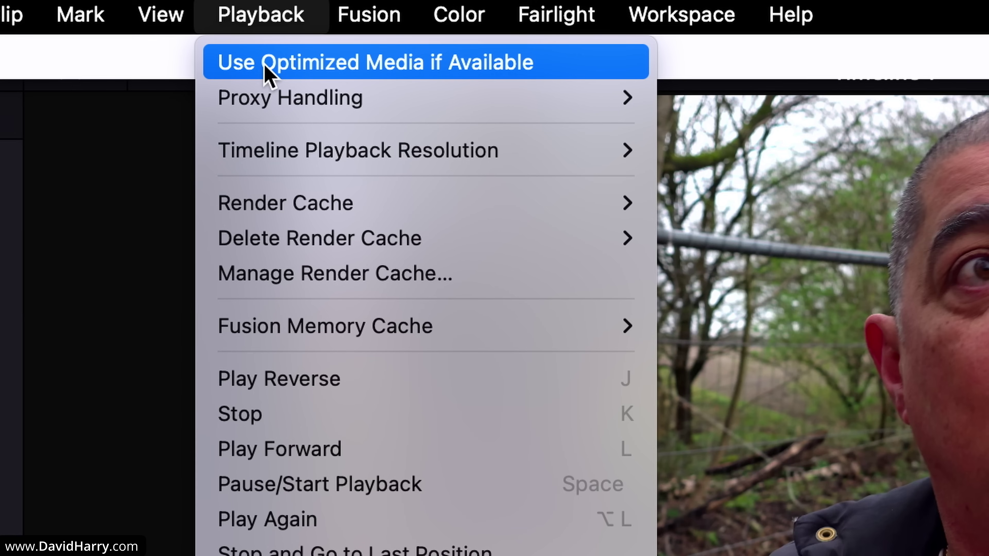
mouse_move(440, 94)
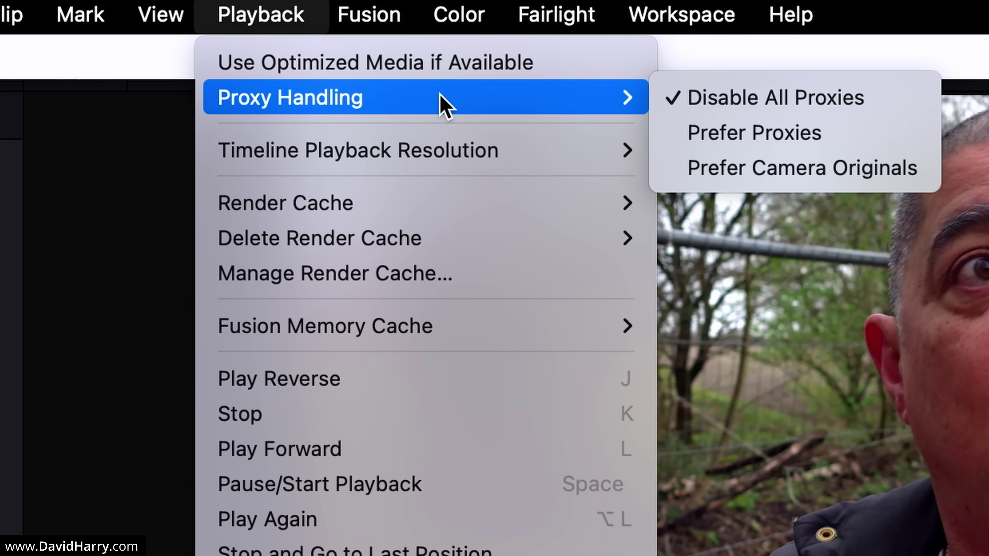
mouse_move(453, 150)
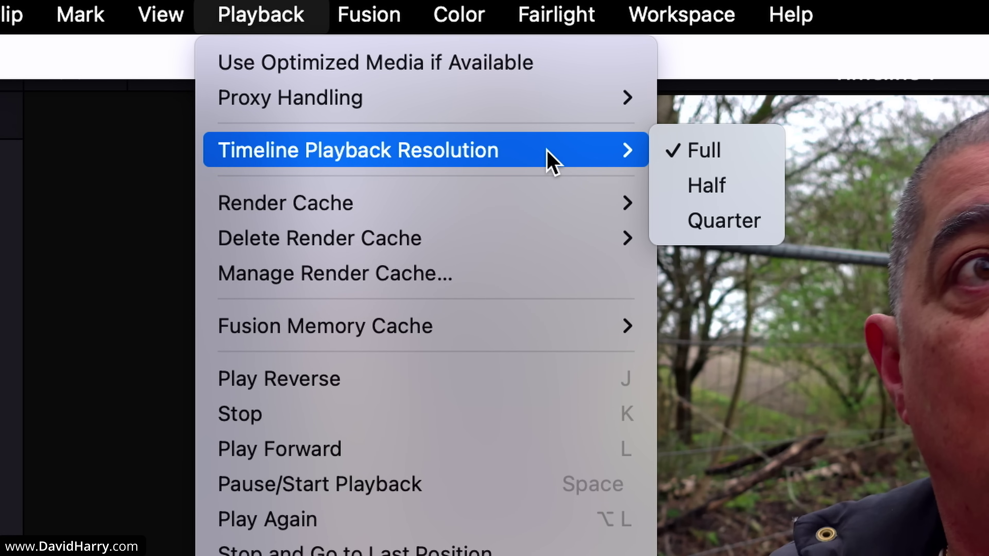
mouse_move(530, 201)
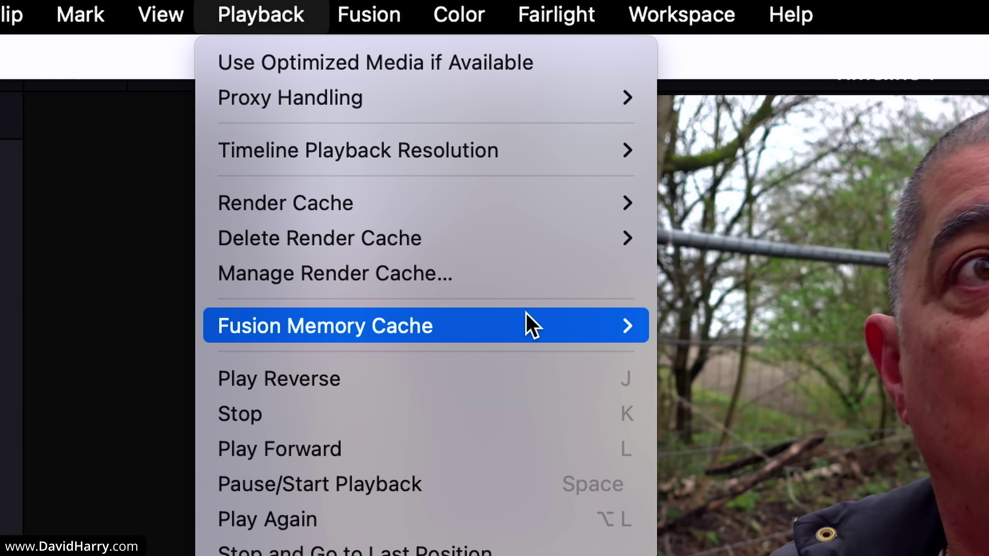
mouse_move(526, 313)
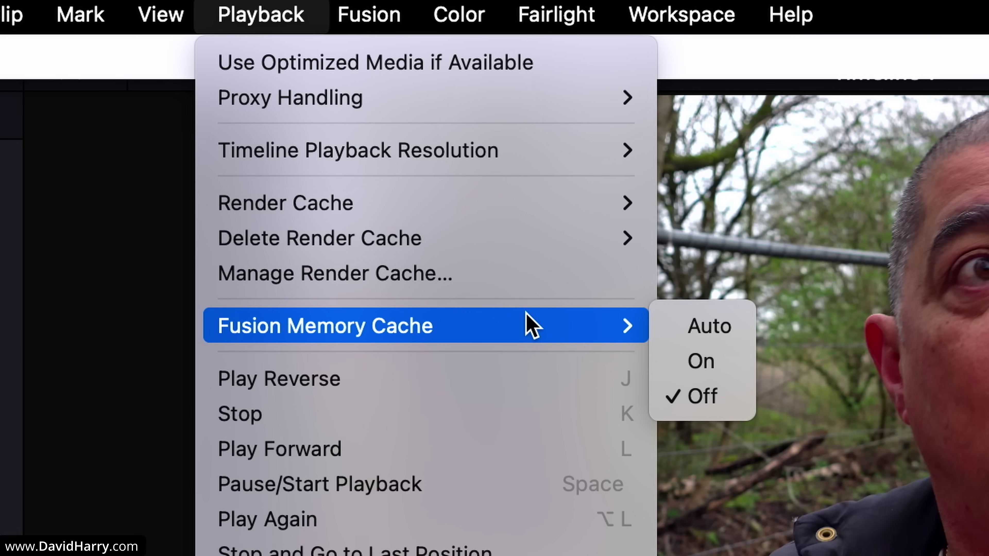
- Delete all render cache in the project
mouse_move(509, 239)
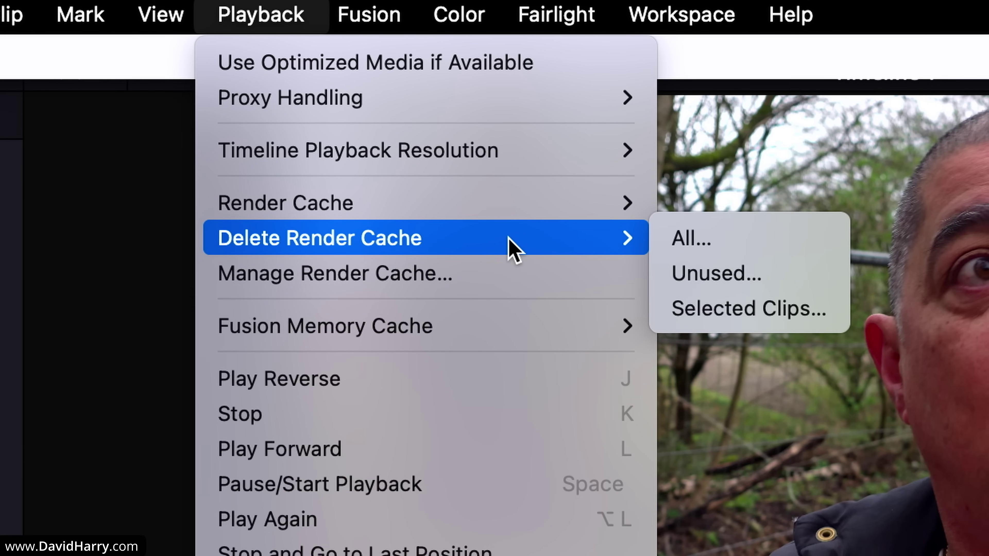
left_click(693, 241)
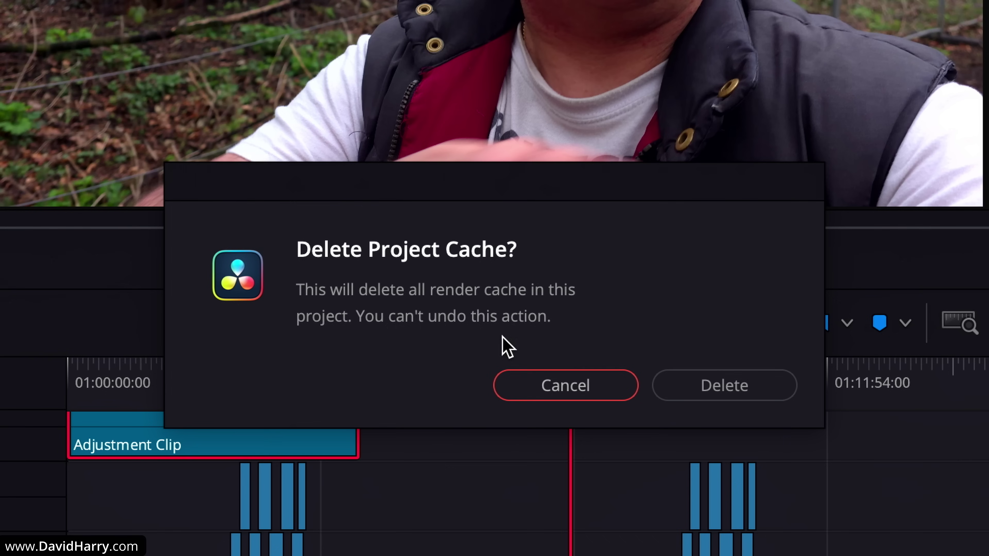
left_click(676, 385)
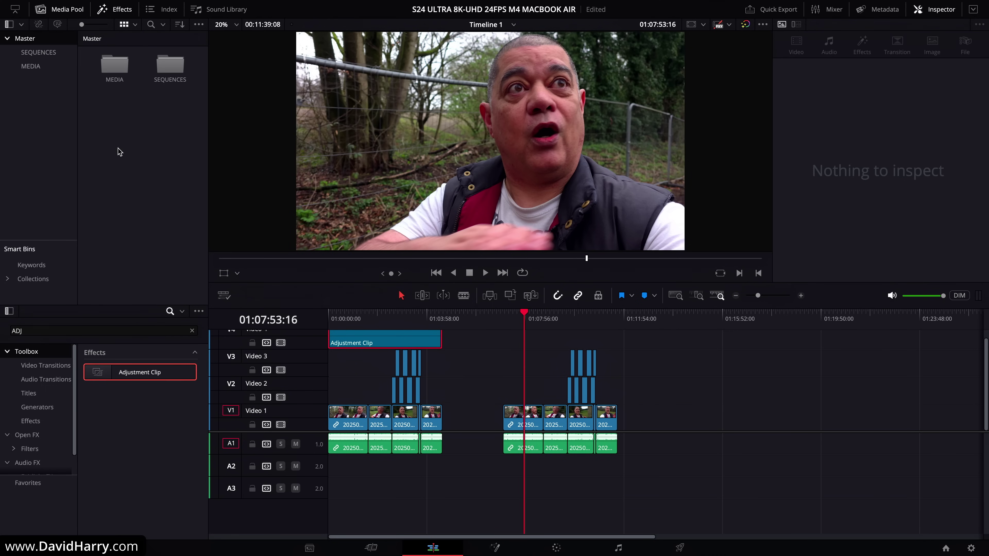
- Browse the MEDIA bin and inspect the file details of the clip 20250323_131523.mp4
left_click(37, 67)
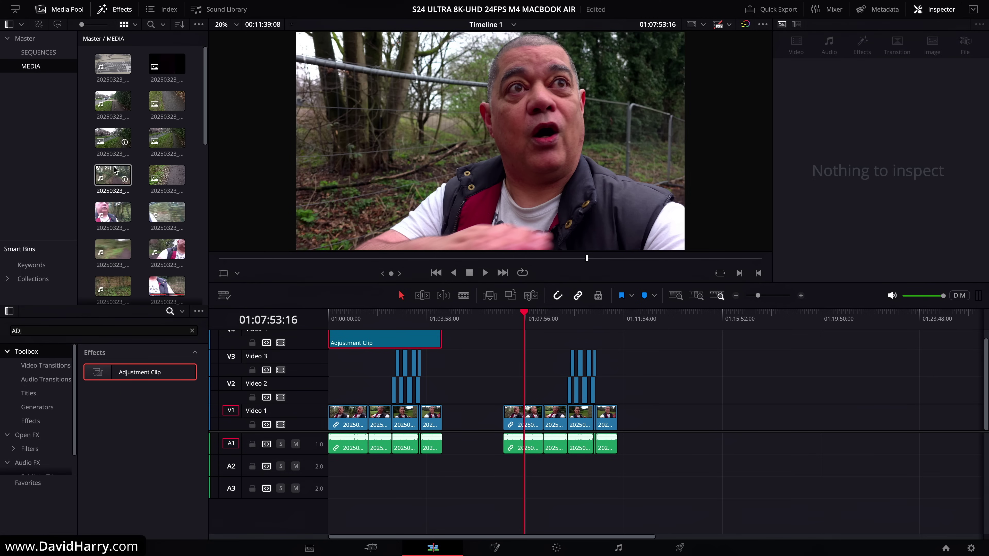
scroll(136, 217, "down", 3)
scroll(136, 219, "down", 3)
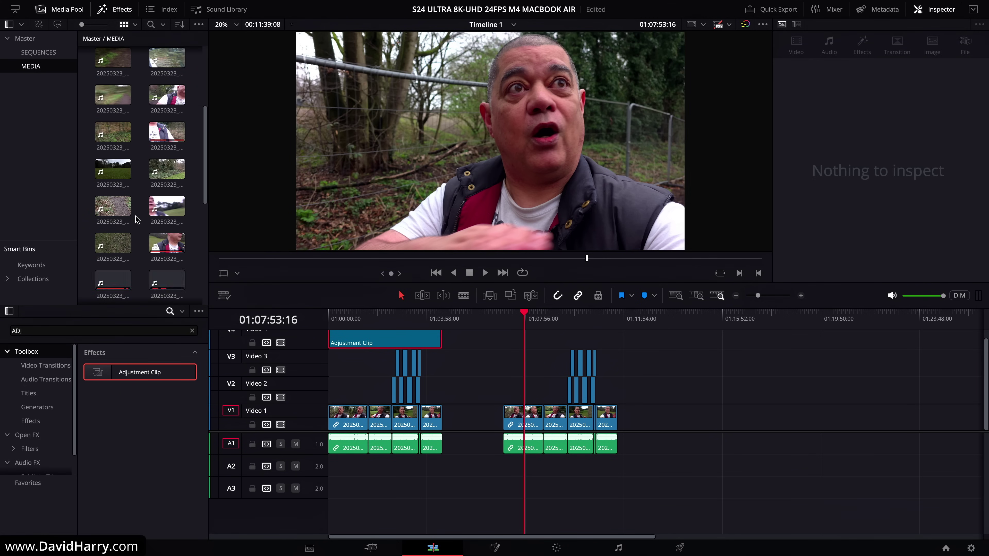
left_click(120, 208)
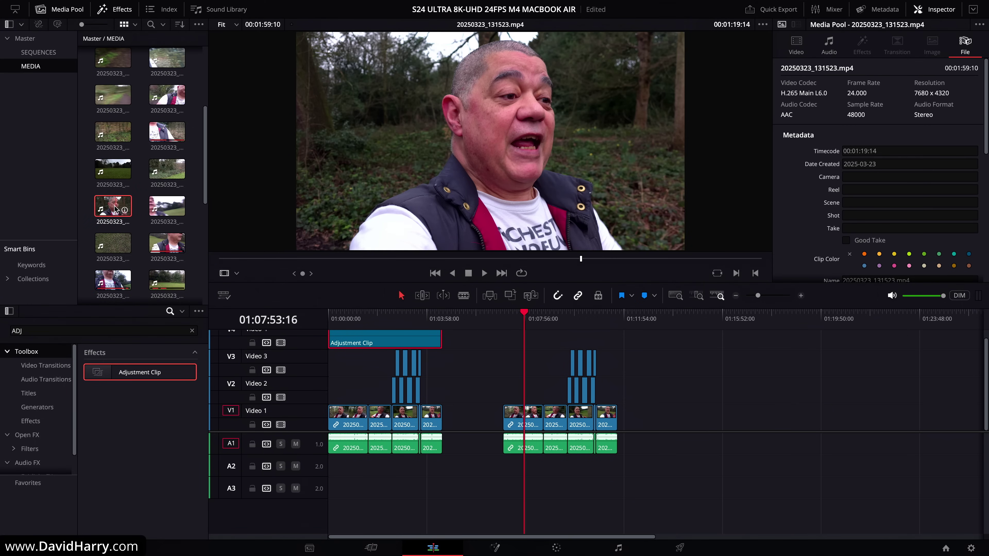
left_click(120, 241)
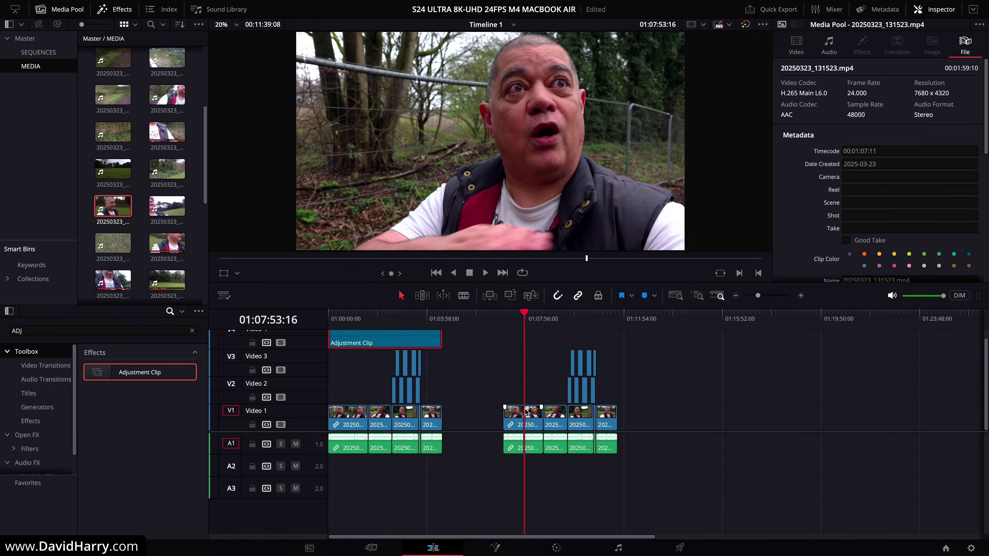
- Inspect the file details of the second group's first two Video 1 clips and one of its Video 2 clips
left_click(515, 417)
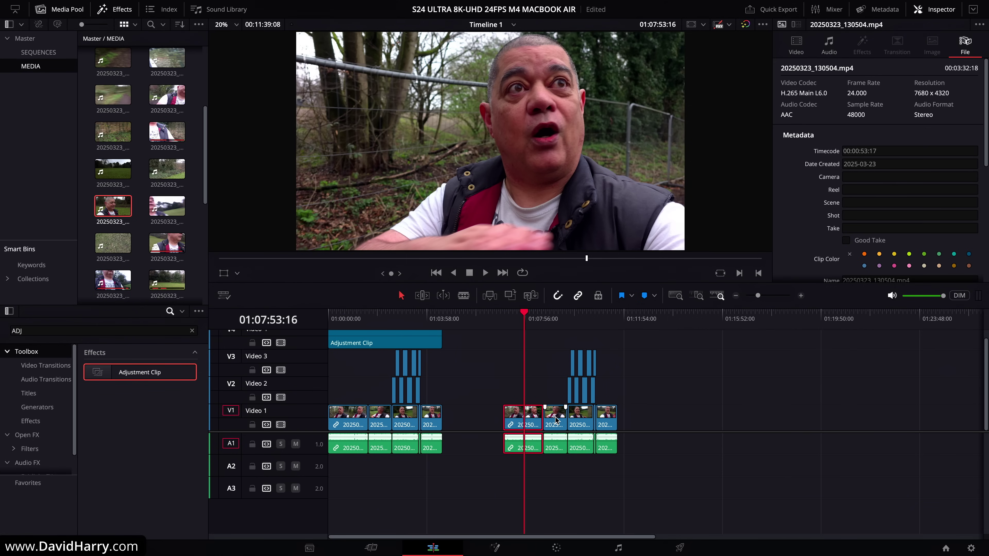
left_click(556, 419)
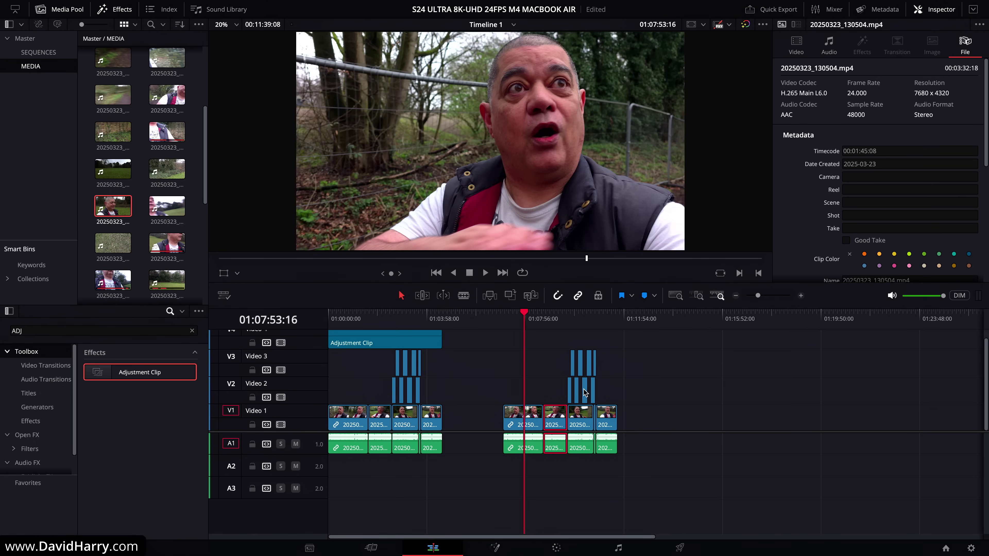
left_click(585, 389)
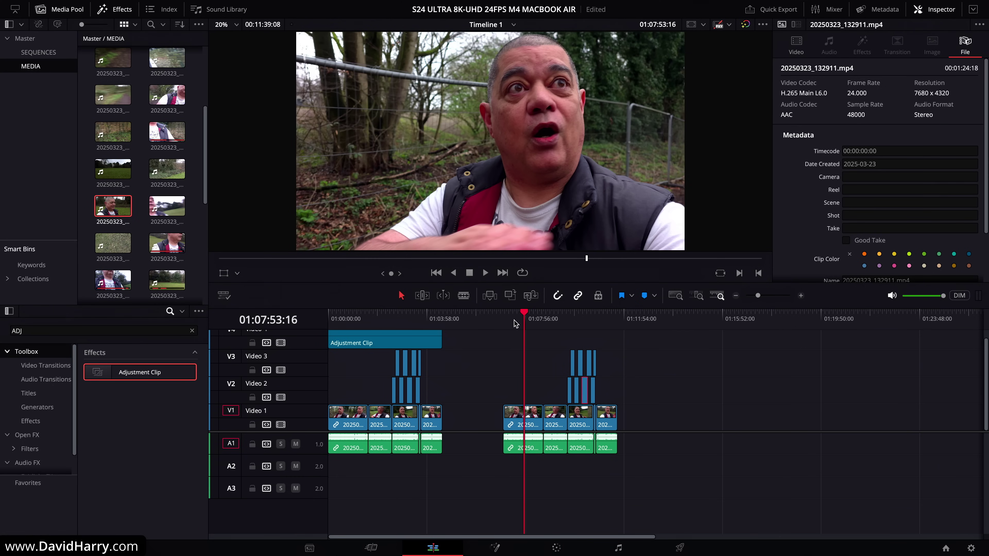
- Play the first clip of the second group on Video 1 from 01:07:40:07 and stop at 01:07:48:22
left_click(520, 319)
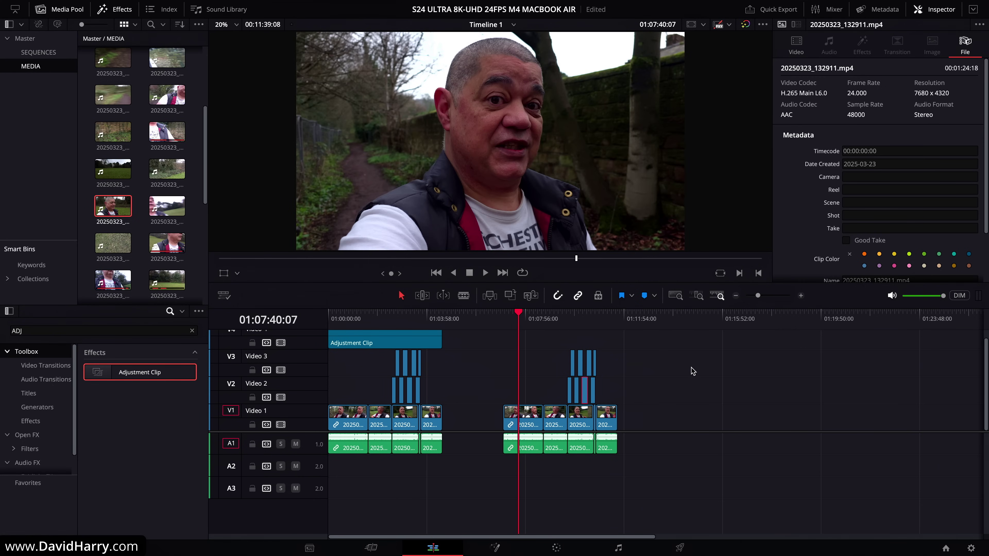
key("space")
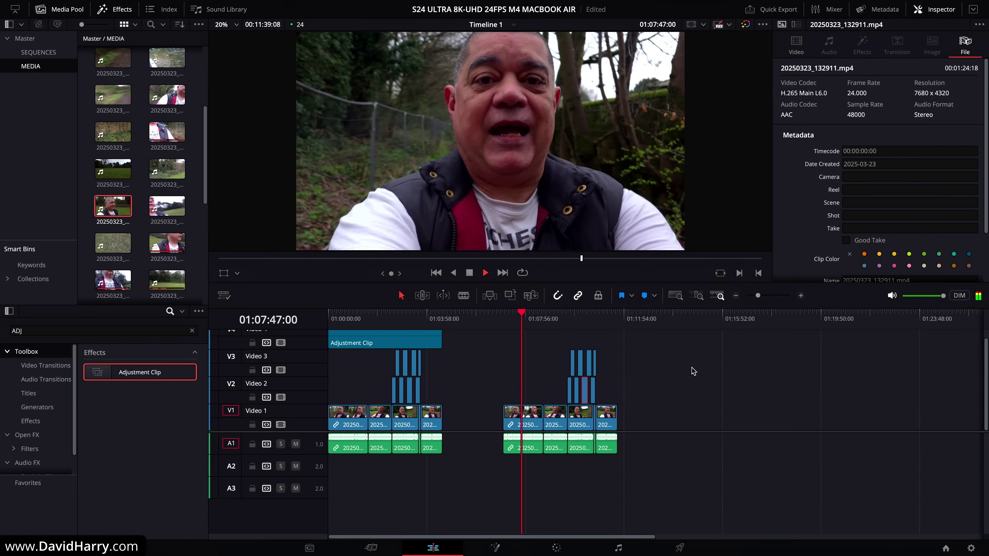
key("space")
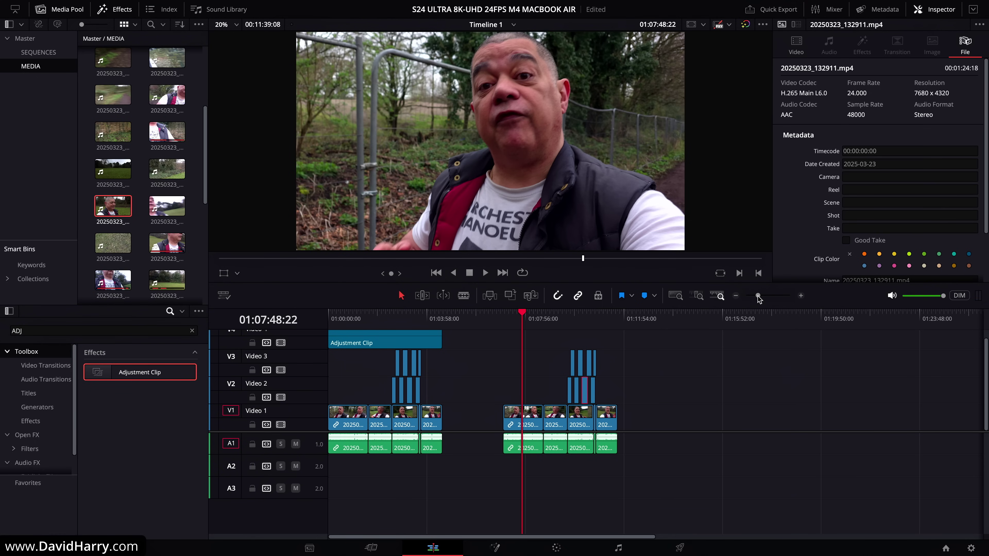
- Play the second 20250323_130504.mp4 clip on Video 1 from 01:09:04:18 and stop at 01:09:20:05
left_click_drag(758, 297, 768, 301)
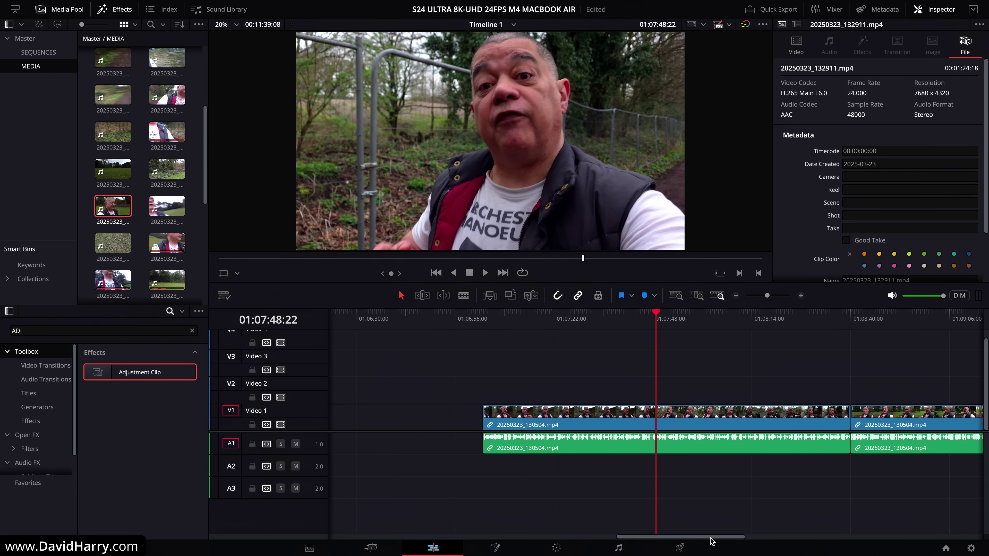
scroll(659, 396, "right", 10)
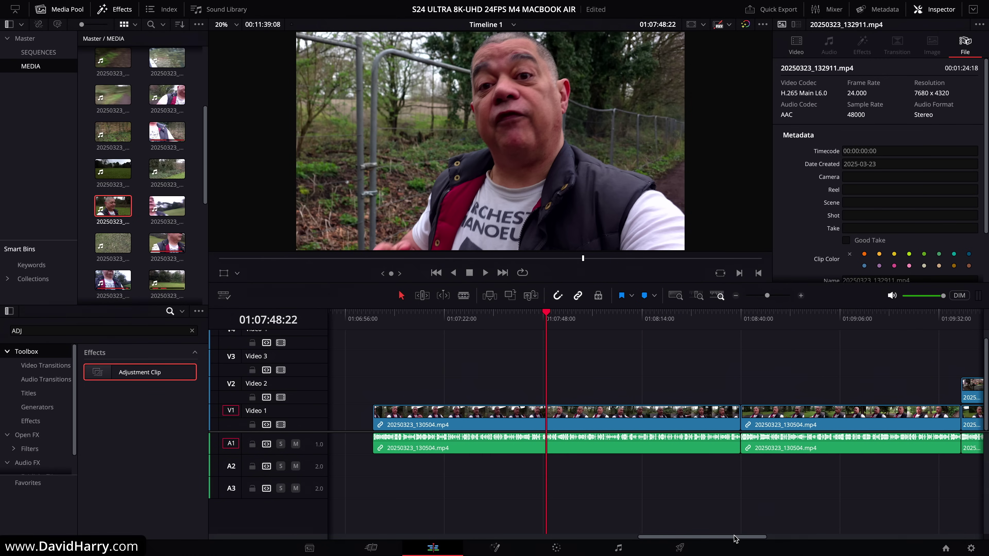
left_click(626, 324)
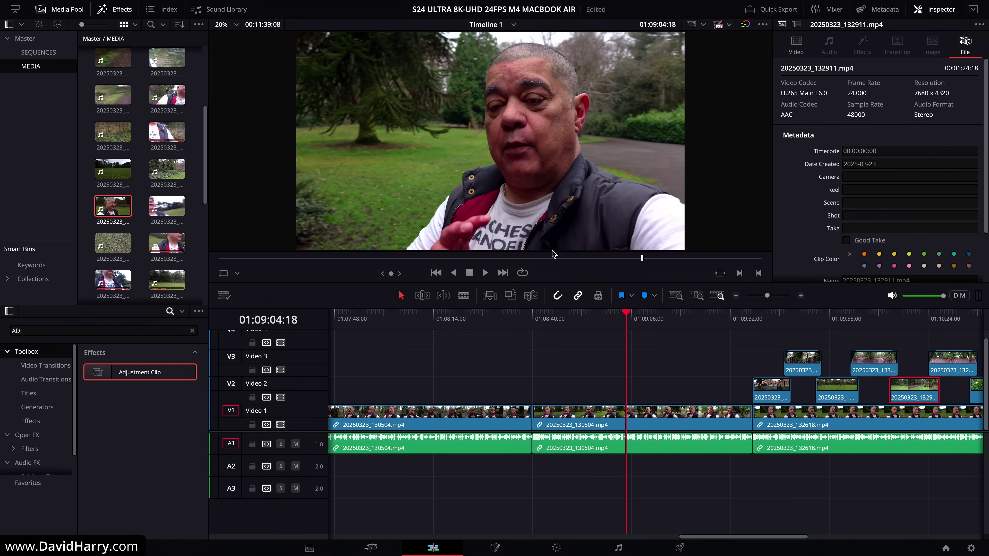
key("space")
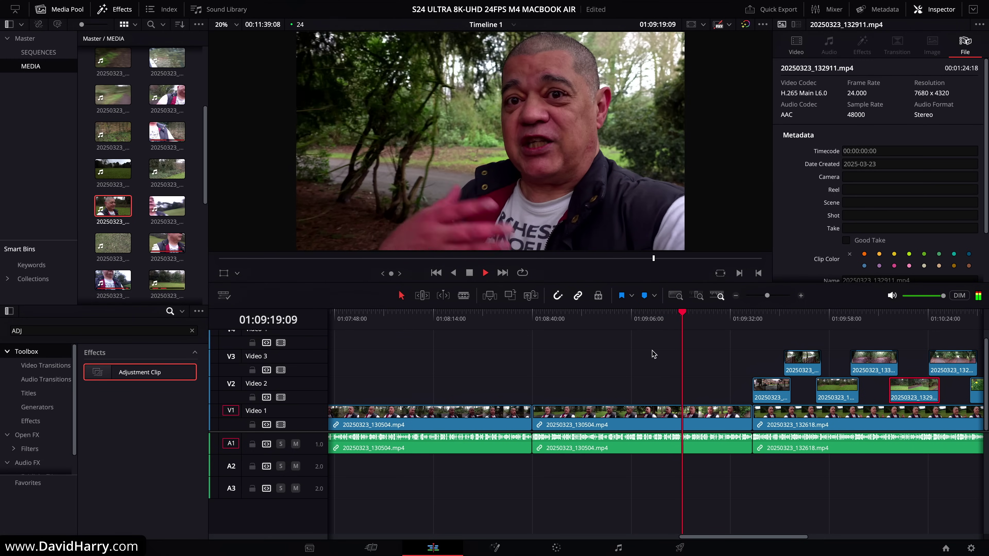
key("space")
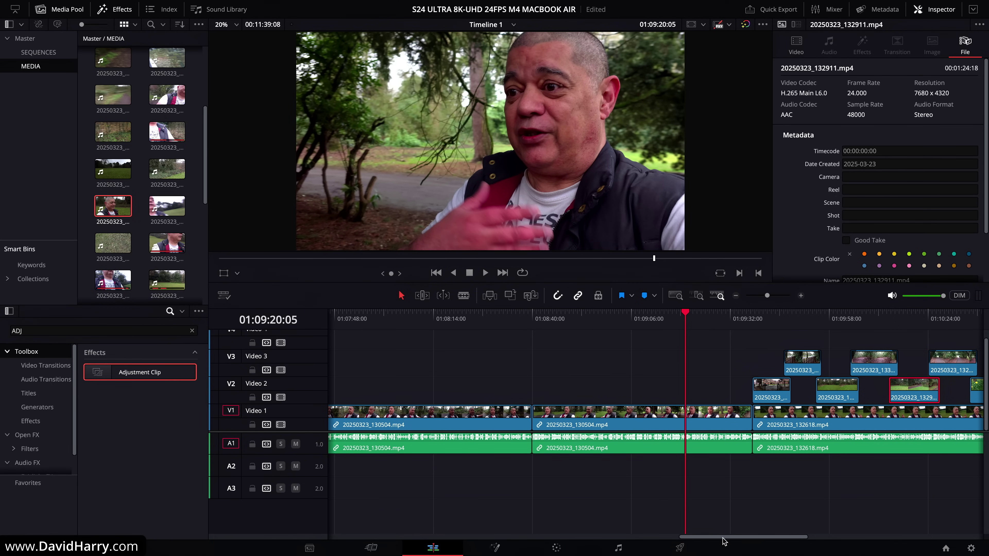
- Inspect the file details of the second group's first Video 3 clip, 20250323_134835.mp4
left_click_drag(722, 542, 759, 538)
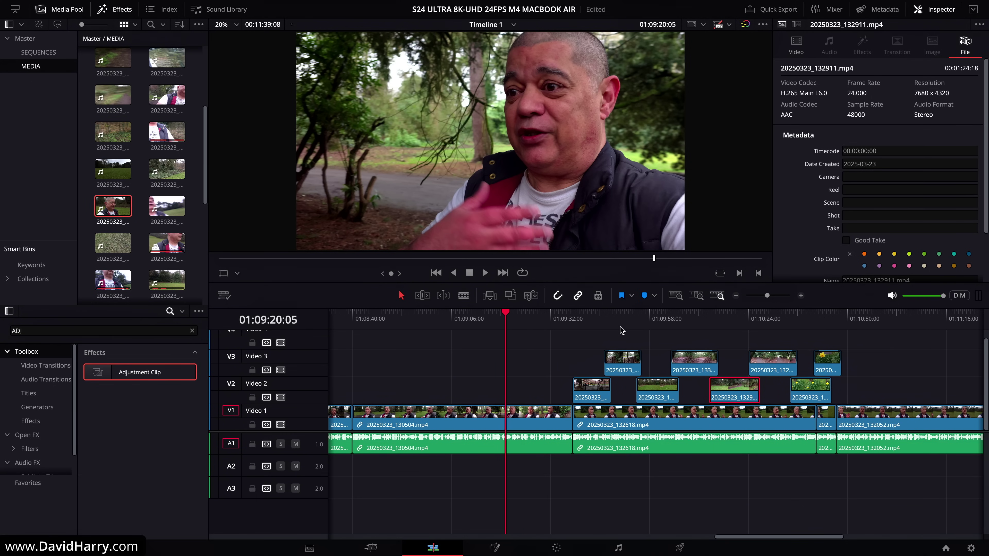
left_click(605, 316)
left_click_drag(768, 298, 780, 298)
left_click(669, 365)
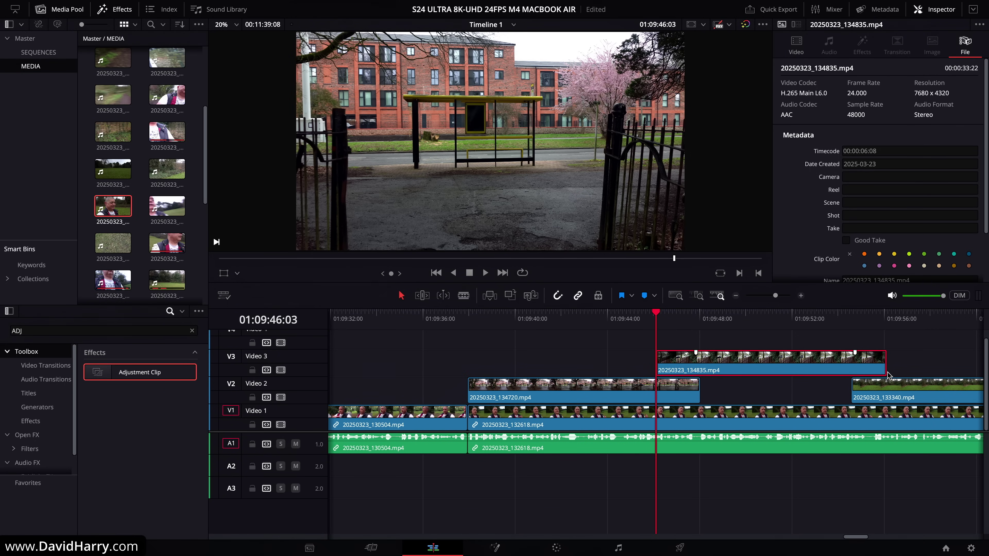
left_click_drag(775, 298, 770, 300)
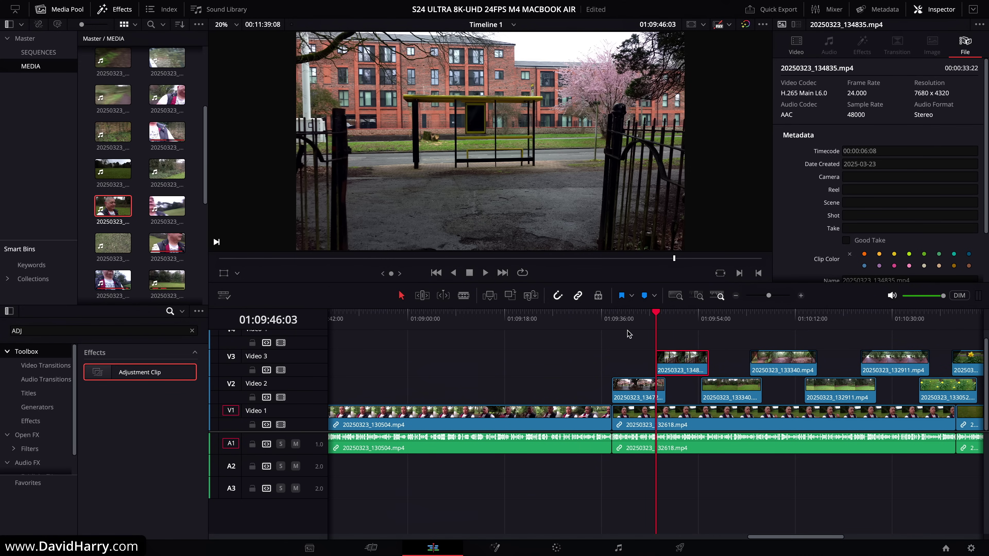
- Play the second group's layered clips from 01:09:31:16 and stop at 01:10:02:06
left_click(577, 323)
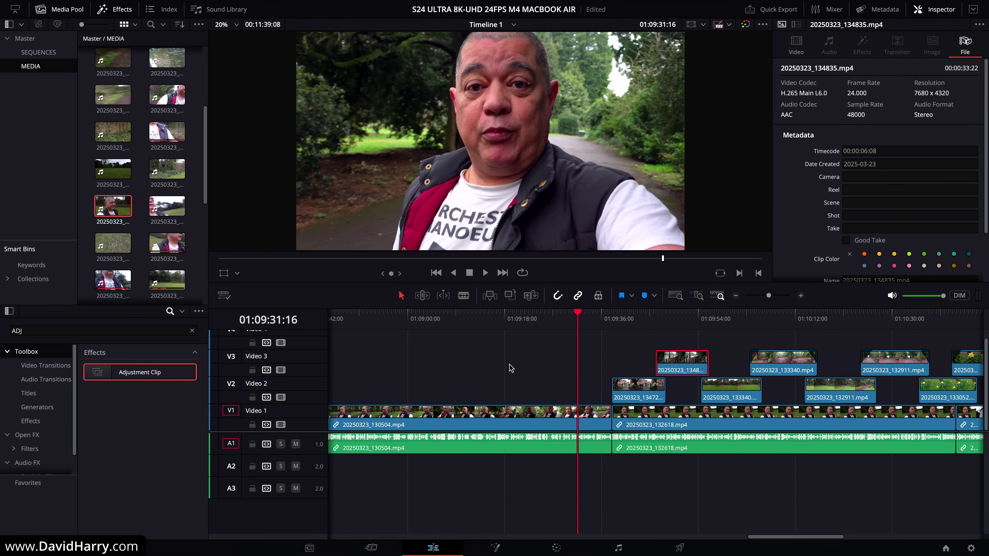
key("space")
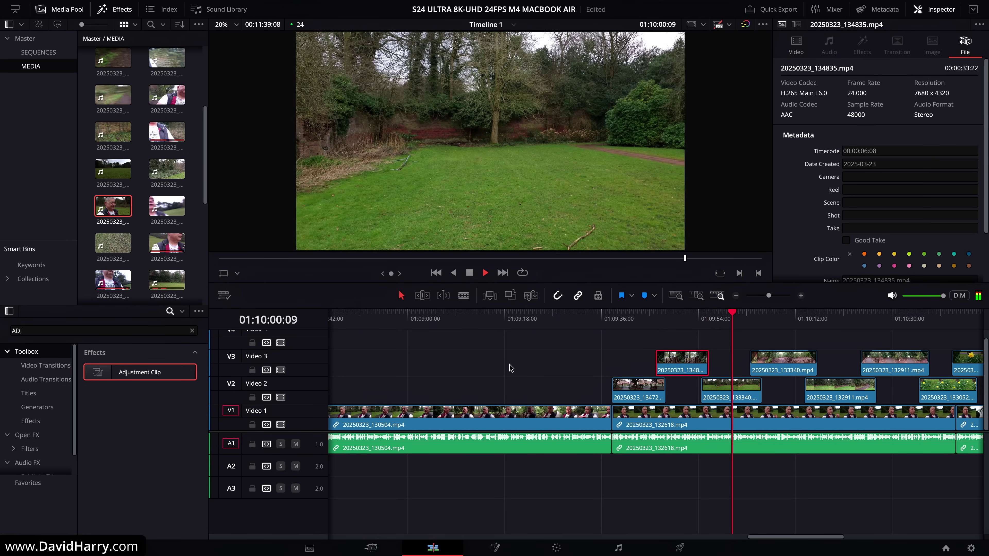
key("space")
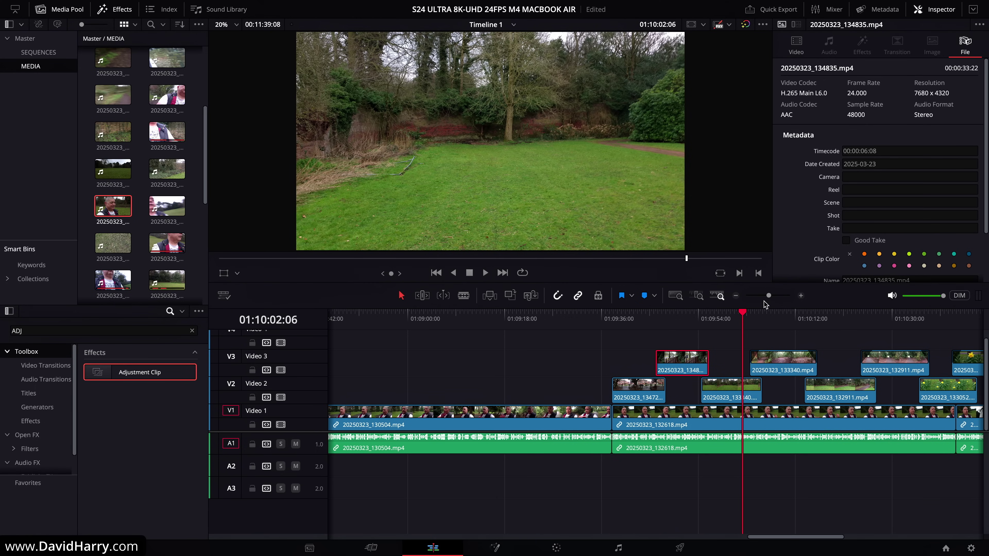
- Bring both clip groups into view and inspect the second group's first three Video 1 clips and third Video 2 clip
left_click_drag(769, 297, 762, 300)
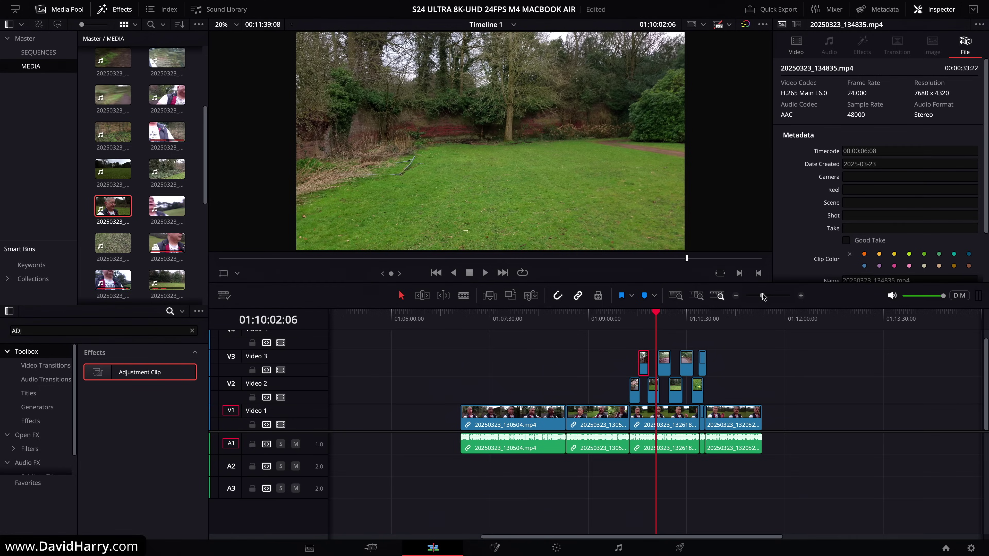
left_click_drag(763, 297, 770, 297)
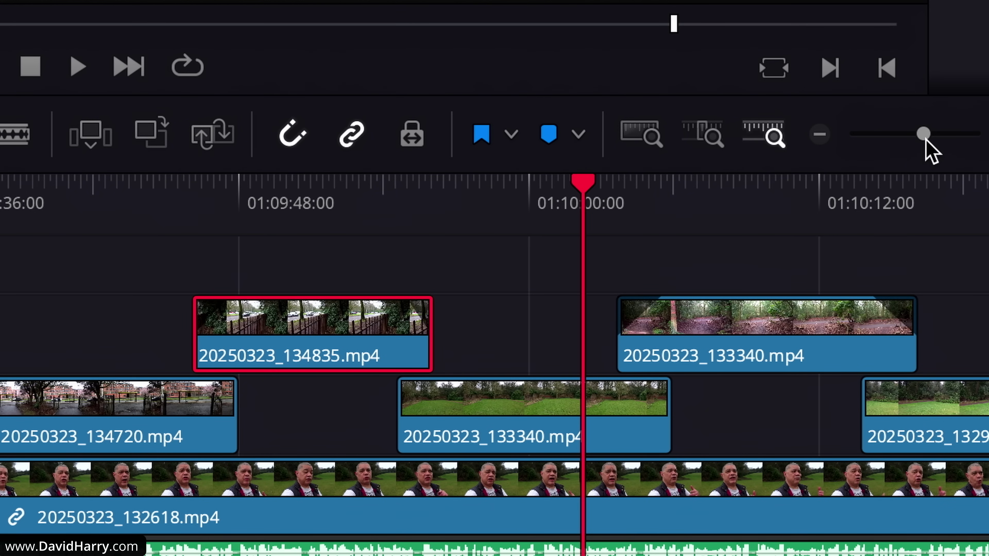
left_click_drag(924, 137, 888, 139)
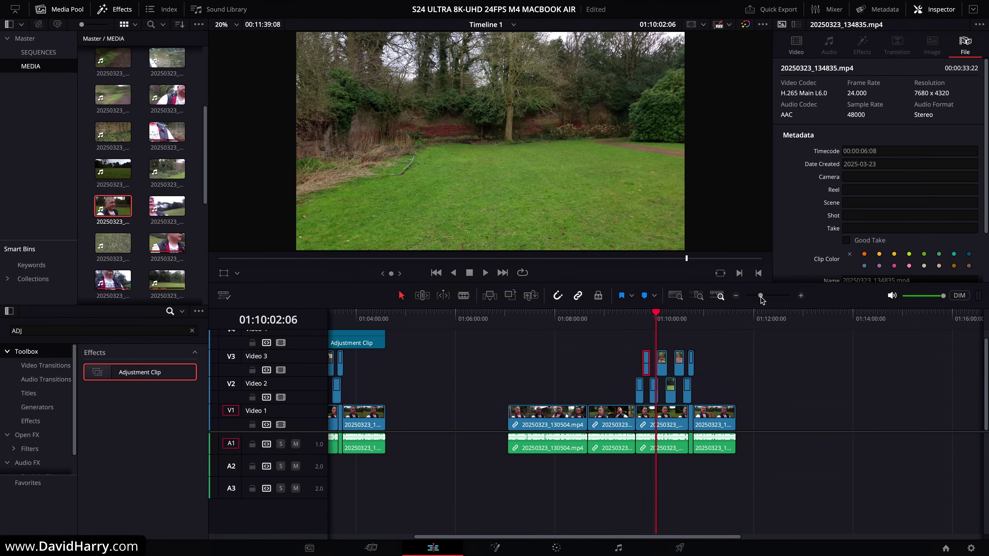
left_click_drag(469, 540, 426, 542)
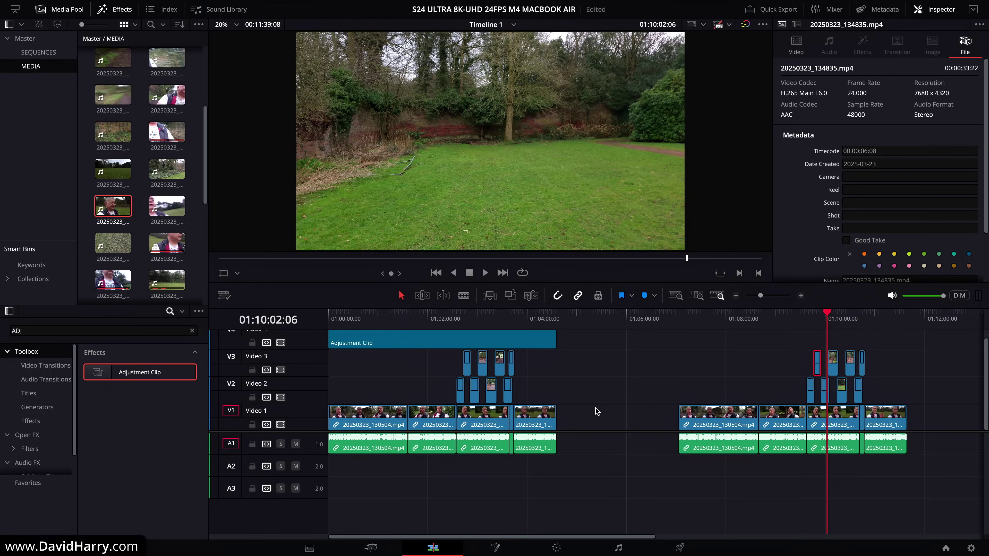
left_click(724, 415)
left_click(801, 416)
left_click(600, 426)
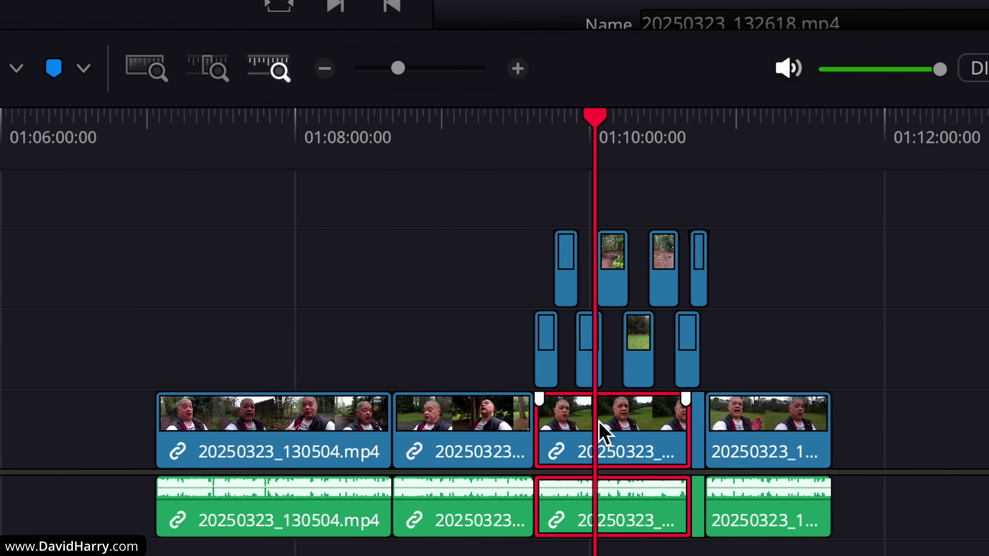
left_click(638, 353)
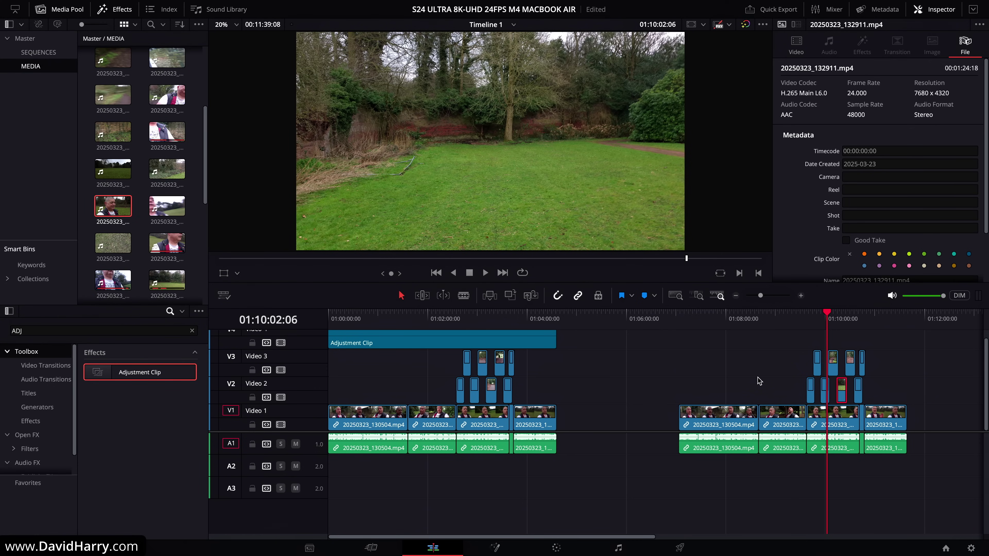
- Select the adjustment clip above the first group and open it for grading on the Color page at 01:00:00:00
left_click(408, 340)
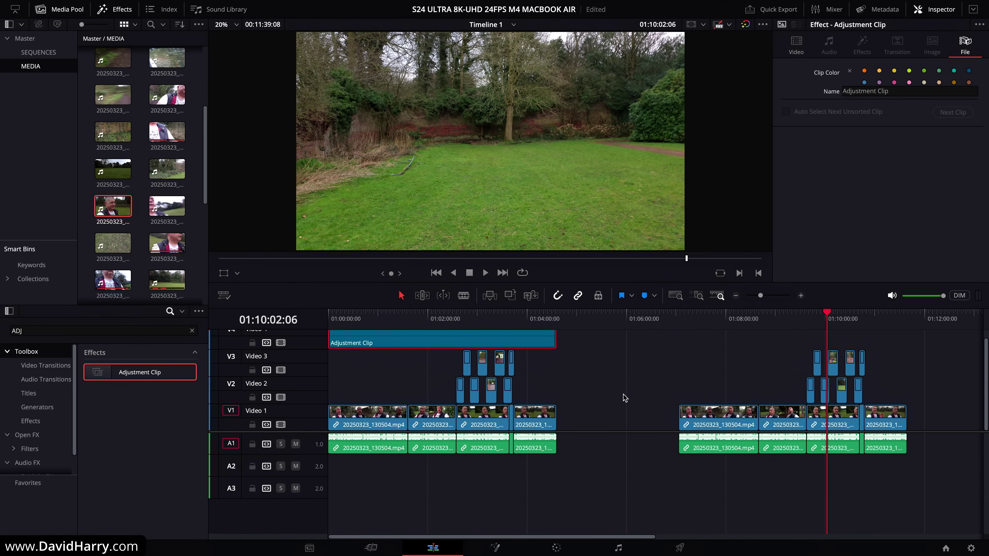
left_click(349, 319)
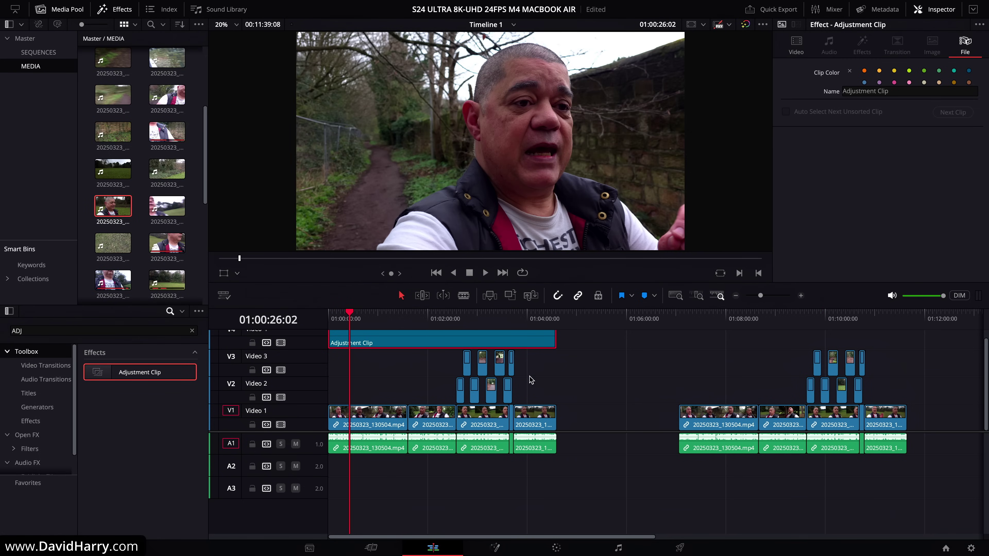
left_click(335, 323)
left_click(329, 323)
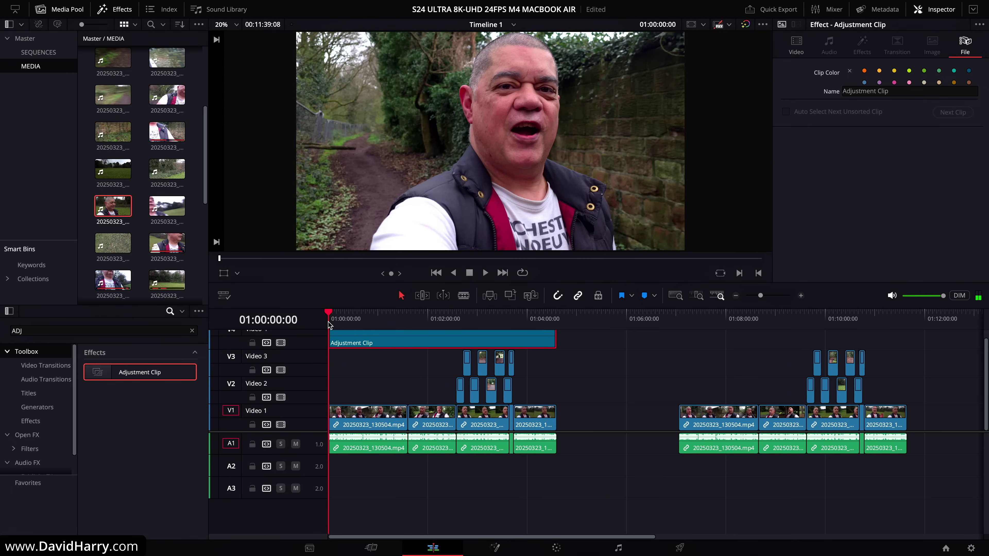
left_click(558, 549)
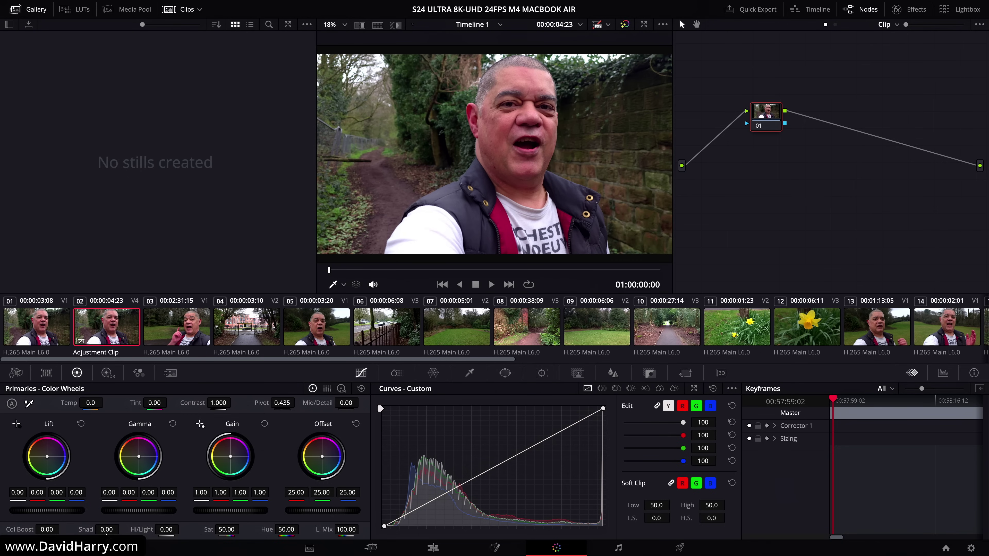
- Set the adjustment clip's shadows to 34.50 in the primary color wheels
left_click_drag(105, 535, 122, 528)
scroll(123, 529, "up", 1)
scroll(123, 529, "up", 10)
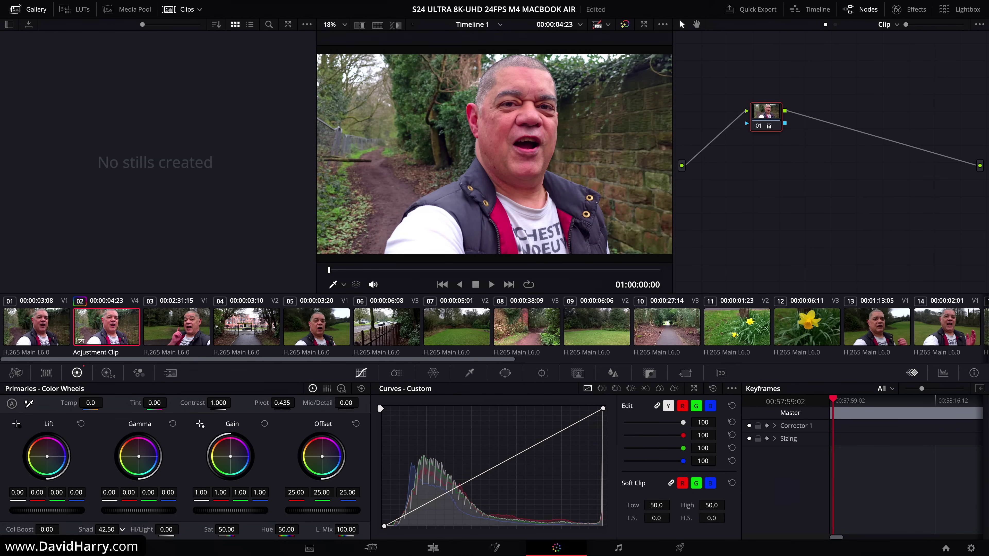
scroll(122, 528, "down", 2)
scroll(106, 529, "down", 1)
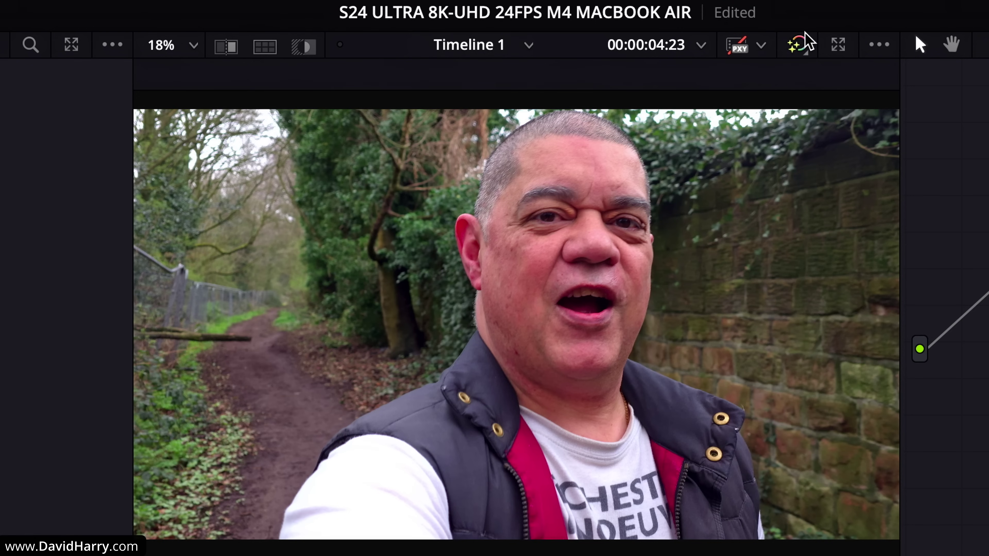
- Toggle the color grade bypass twice to compare the lifted shadows with the ungraded image
left_click(800, 47)
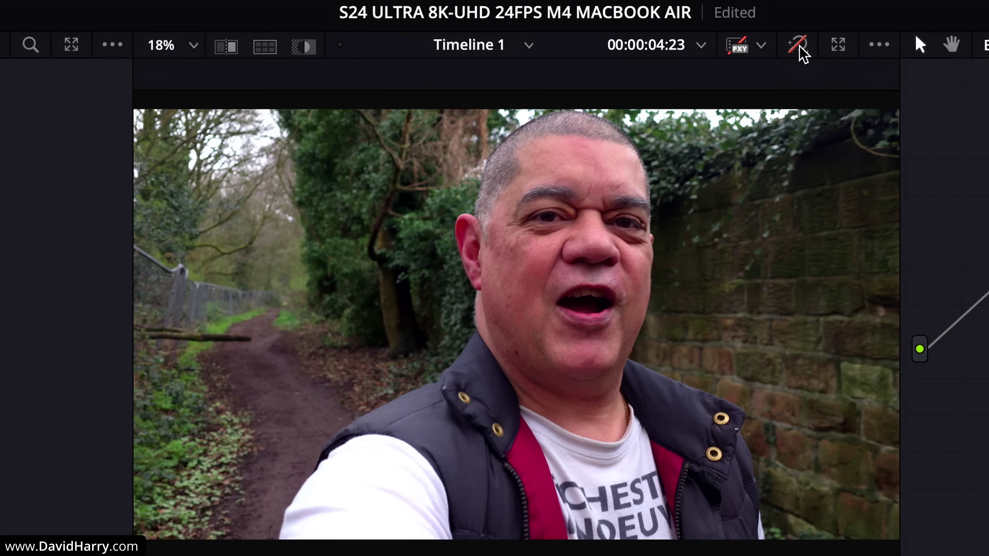
left_click(800, 47)
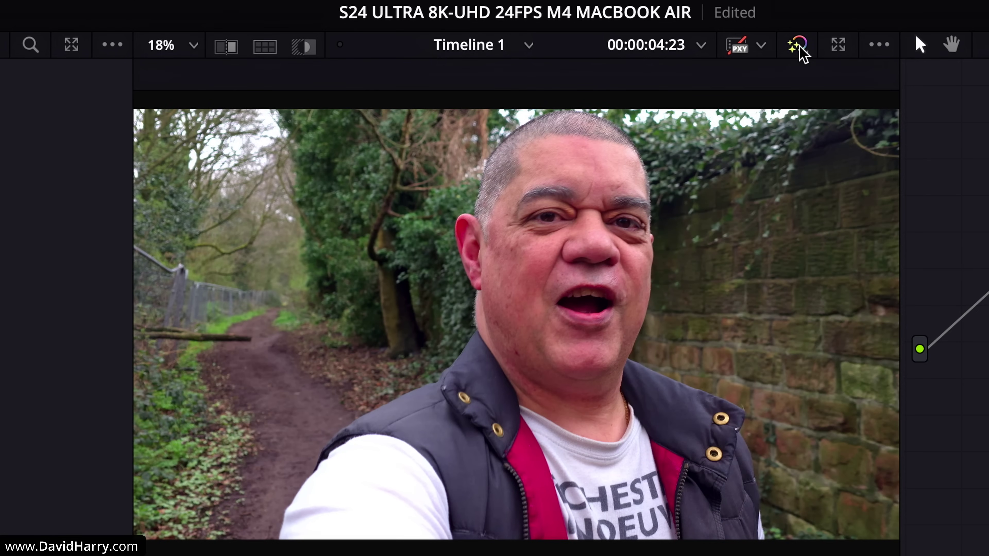
left_click(800, 47)
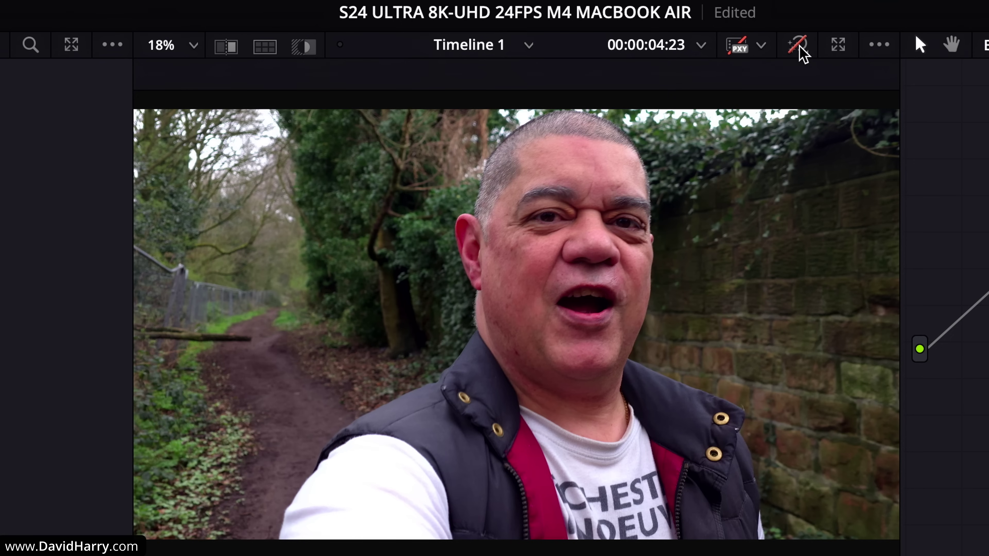
left_click(800, 47)
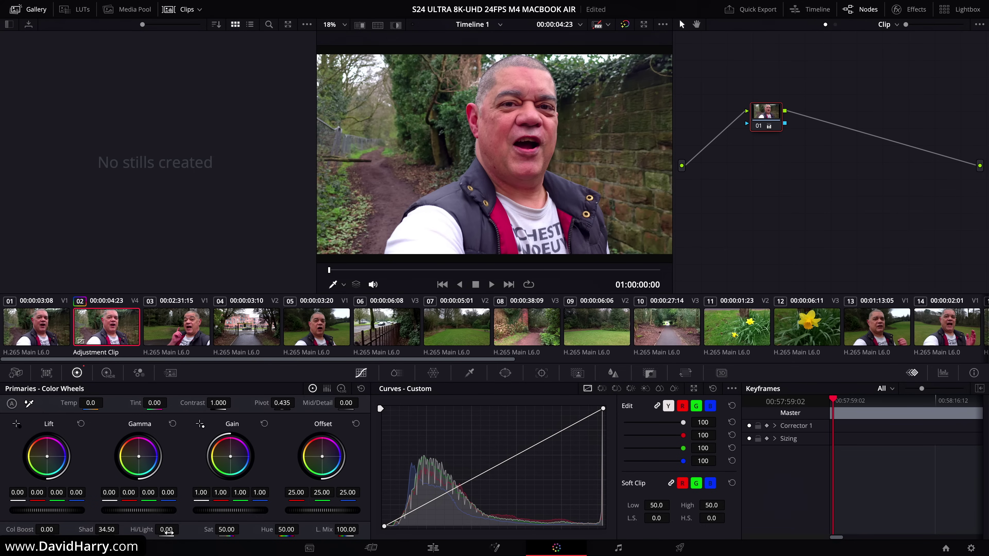
- Set the adjustment clip's highlights to -11.50 in the primary color wheels
double_click(166, 530)
type("-100")
key("Return")
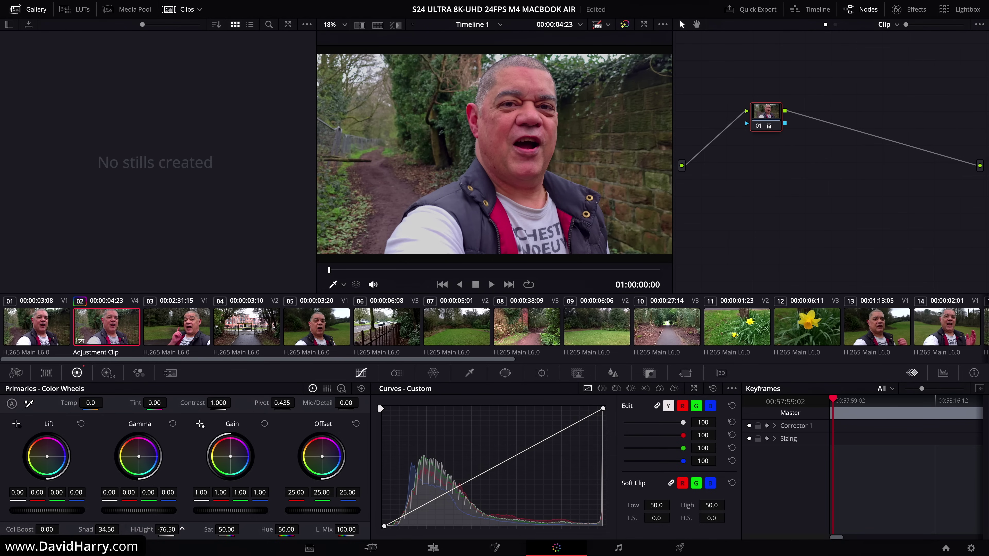
left_click_drag(167, 530, 182, 529)
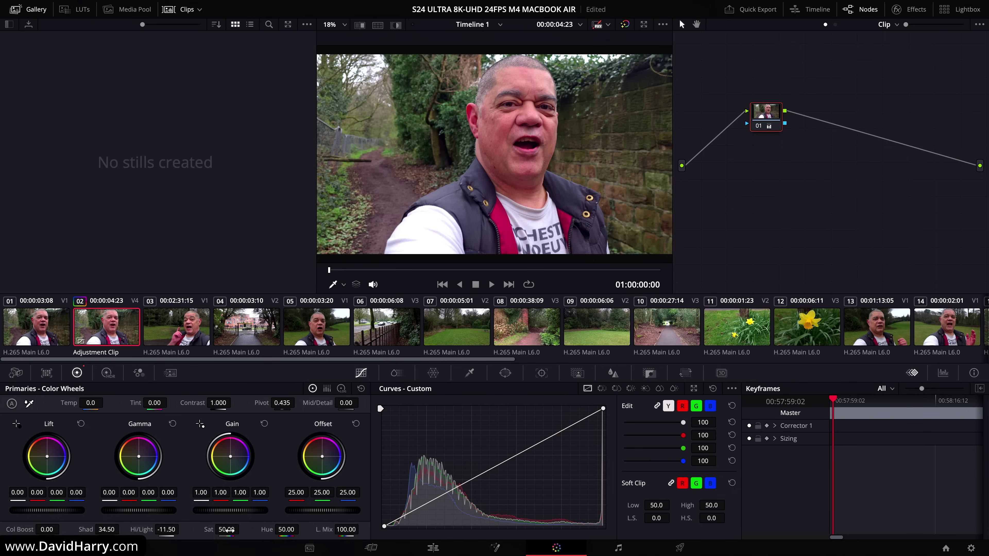
- Set the adjustment clip's saturation to 42.00 and compare the finished grade with the bypassed image
mouse_move(227, 530)
left_mouse_down()
mouse_move(187, 531)
mouse_move(246, 531)
left_mouse_up()
key("super+s")
mouse_move(246, 531)
left_mouse_down()
mouse_move(234, 530)
mouse_move(242, 530)
left_mouse_up()
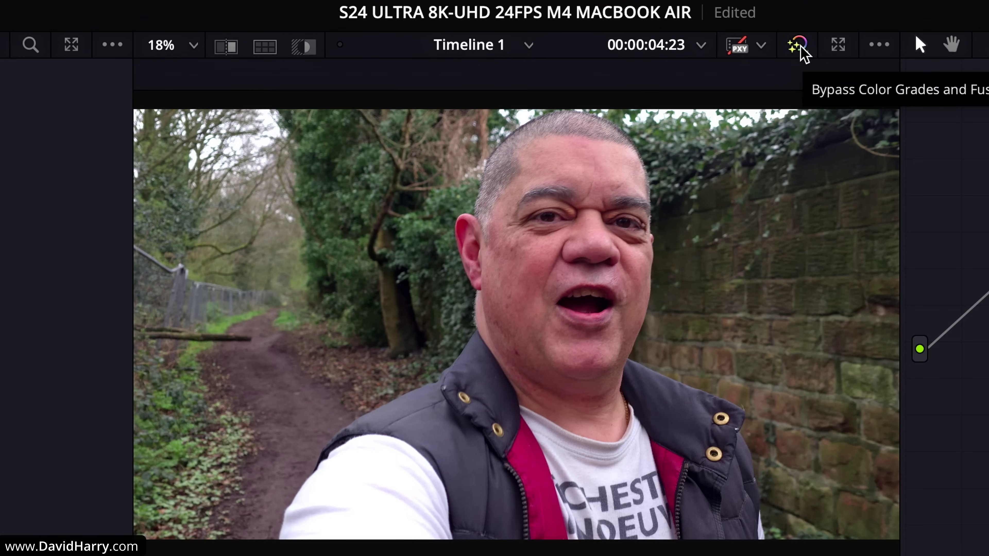
left_click(799, 46)
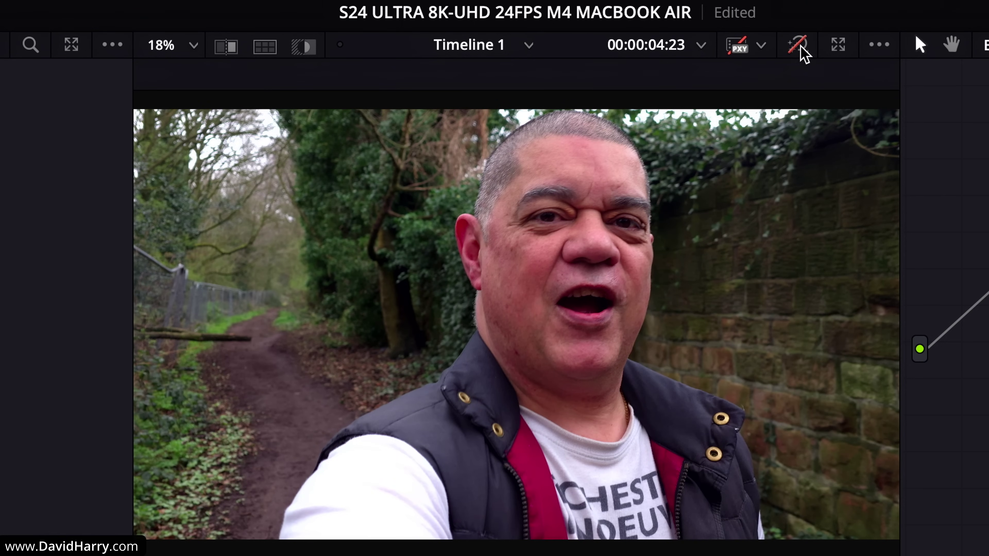
left_click(801, 47)
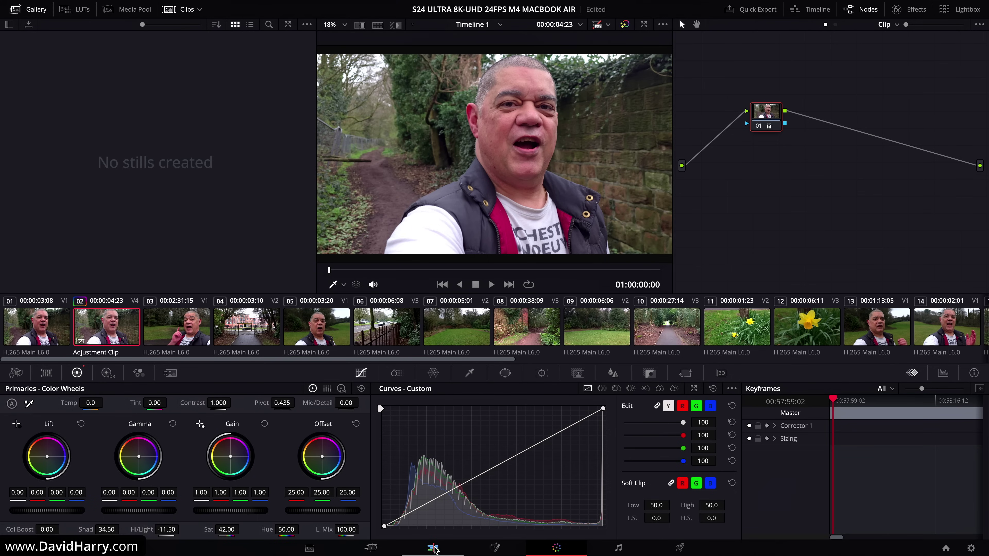
- Return to the Edit page and play the graded first group from 01:00:00:00, stopping at 01:00:07:14
left_click(434, 549)
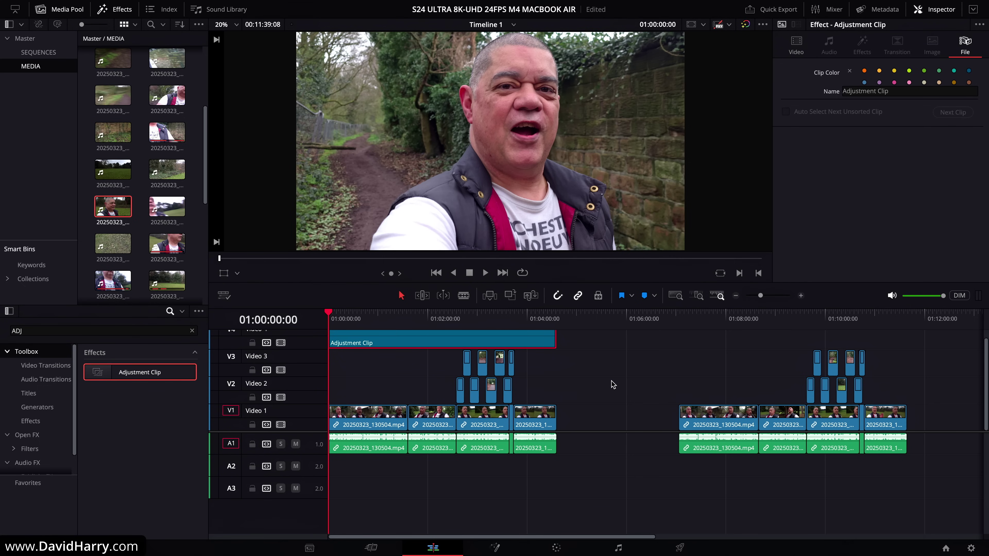
key("space")
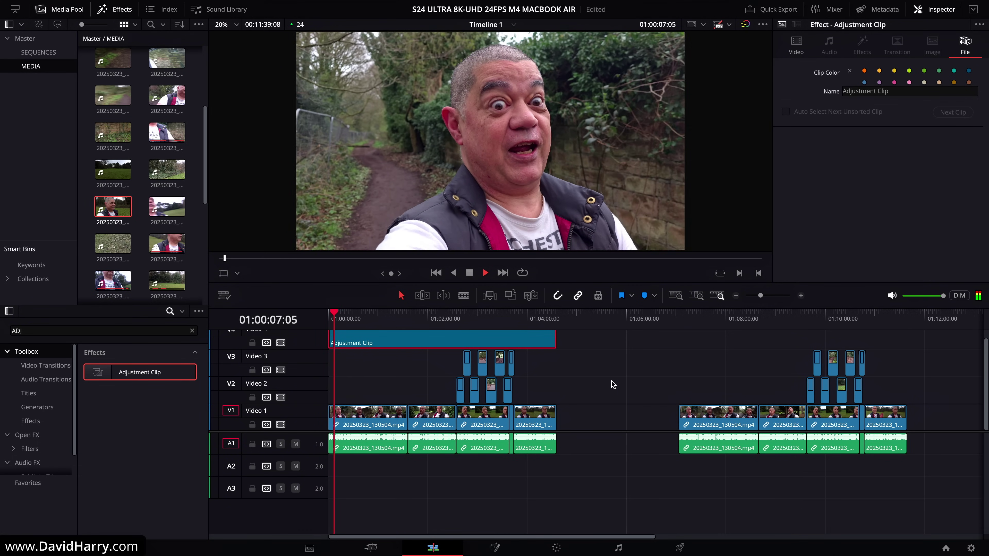
key("space")
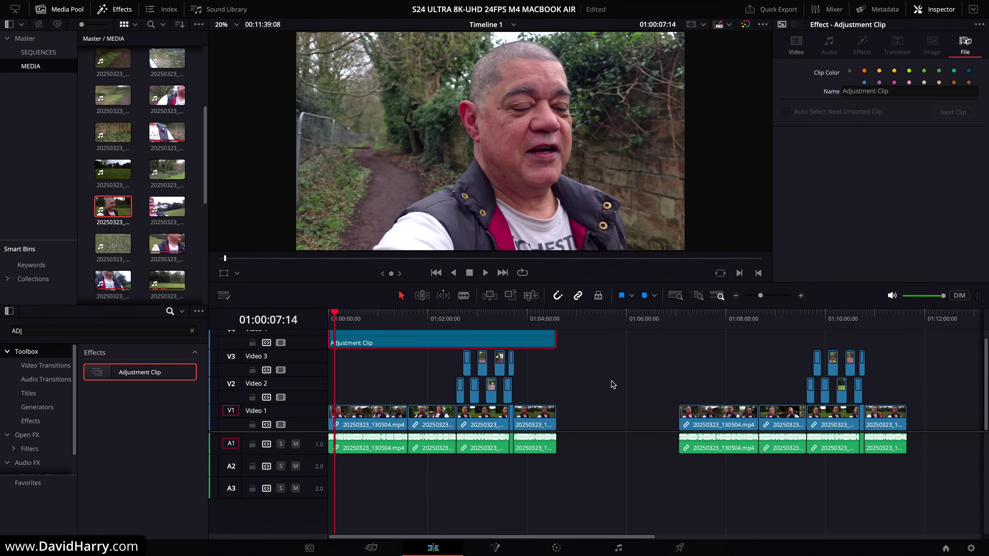
- Compare the grade with the bypassed image at 01:02:05:15, and play the graded footage from there to 01:02:10:04
left_click(432, 320)
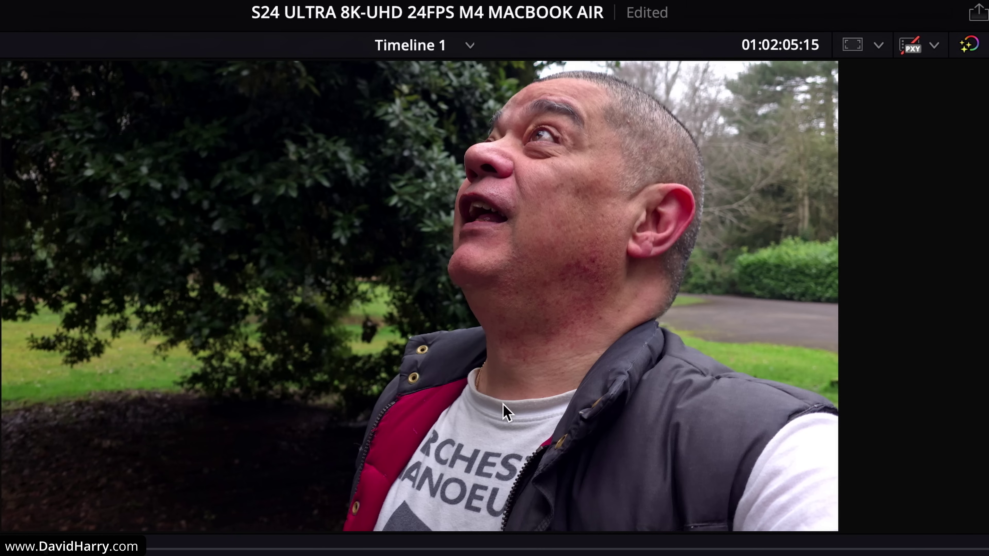
left_click(970, 45)
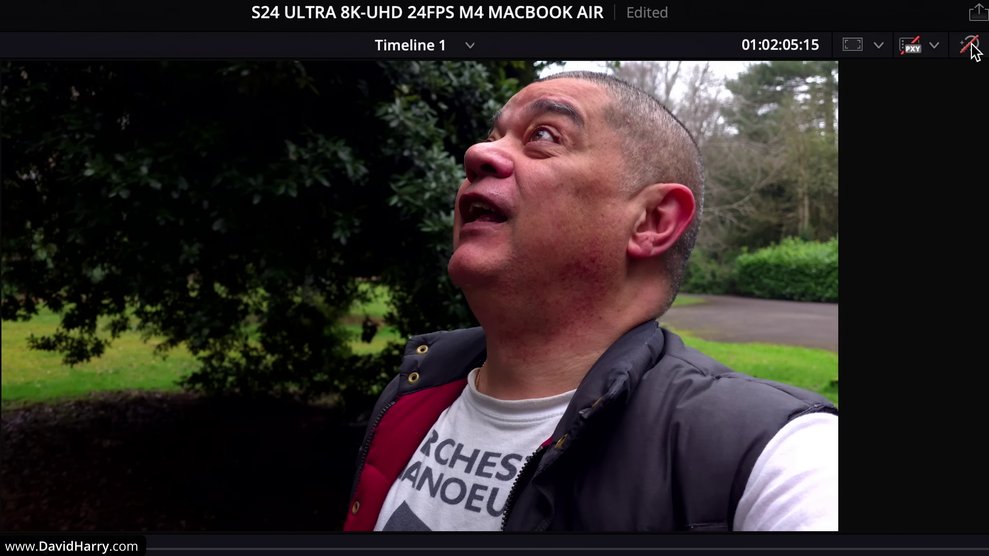
left_click(970, 45)
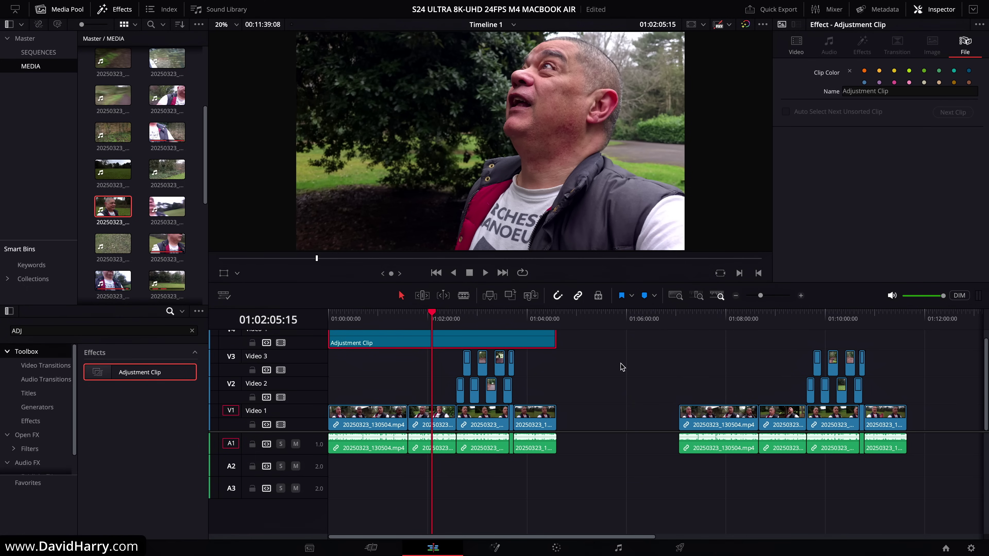
key("space")
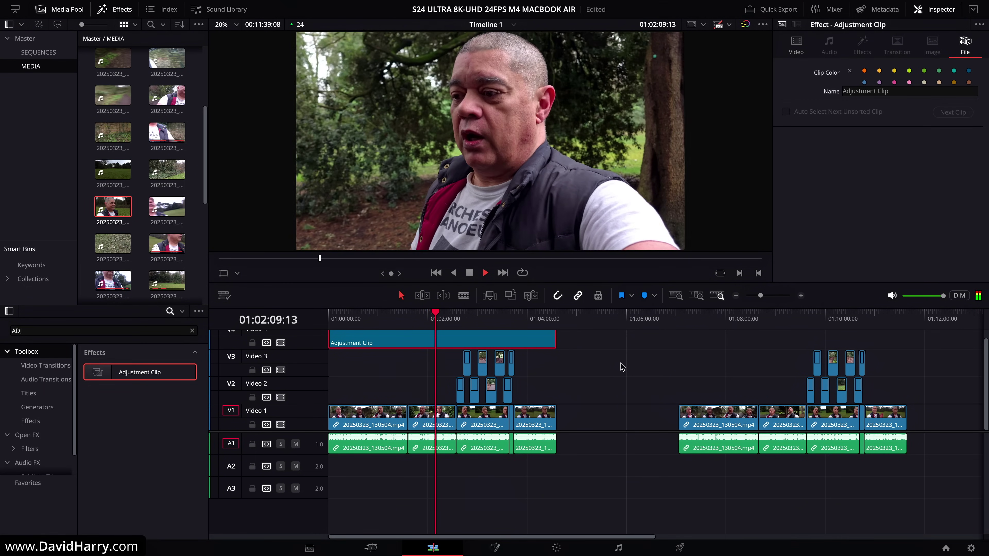
key("space")
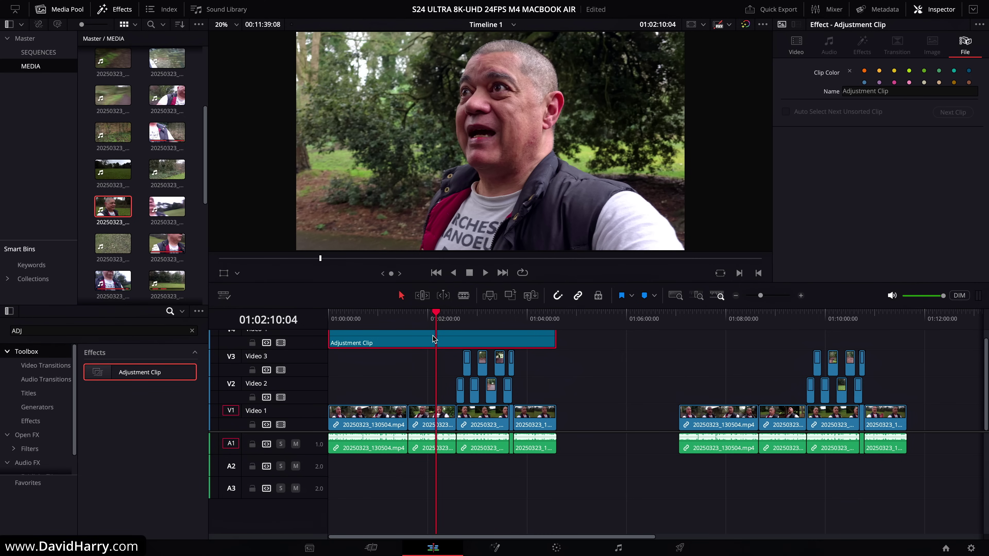
- Play the graded first group from 01:02:26:04 through the overlapping B-roll clips, stopping at 01:02:54:03
left_click_drag(446, 323, 449, 325)
key("ctrl+b")
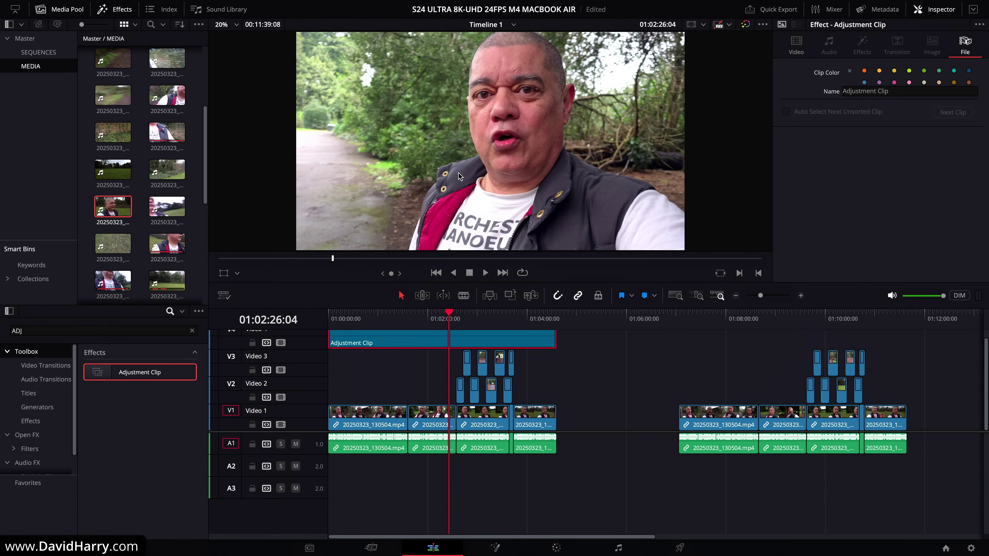
key("space")
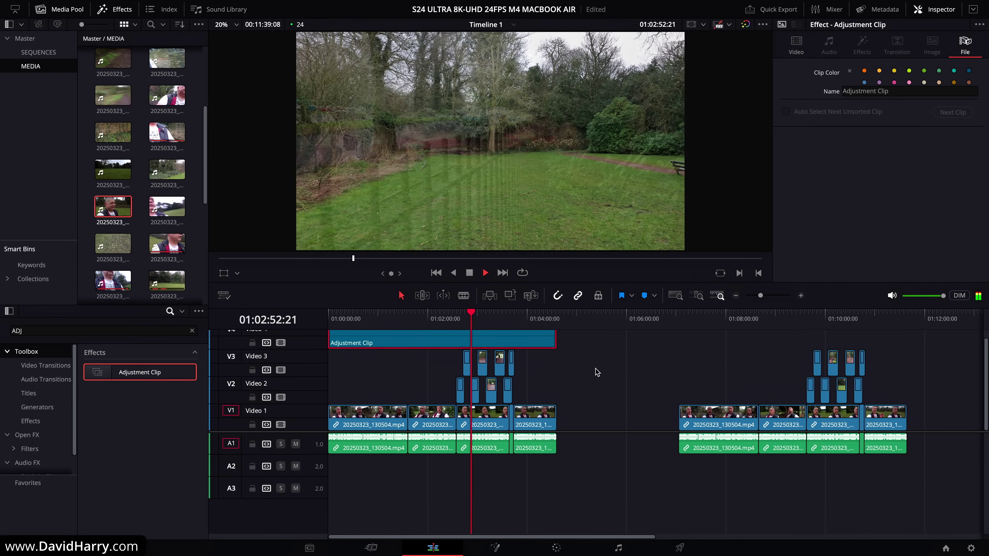
key("space")
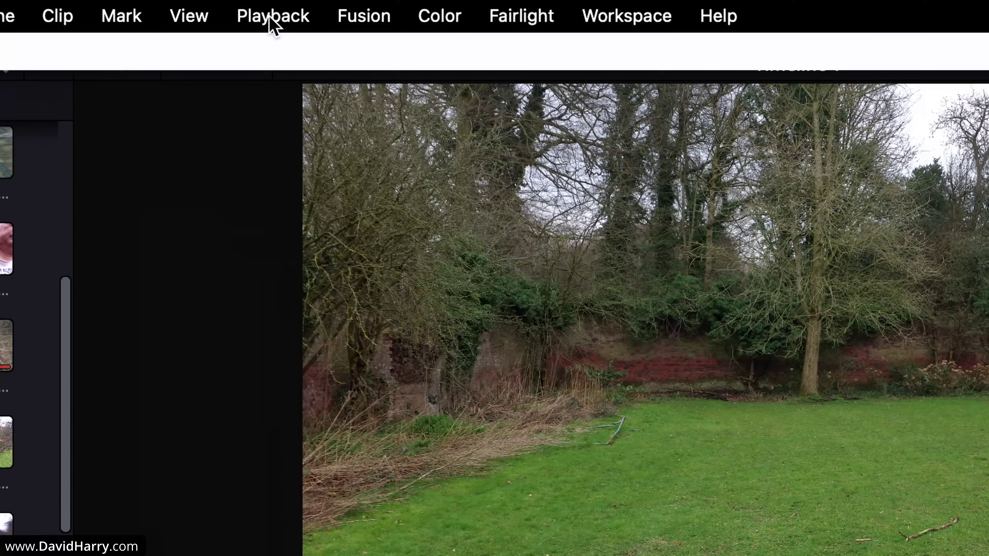
- Set the timeline playback resolution to Quarter and play the graded footage from 01:02:21:19
left_click(269, 17)
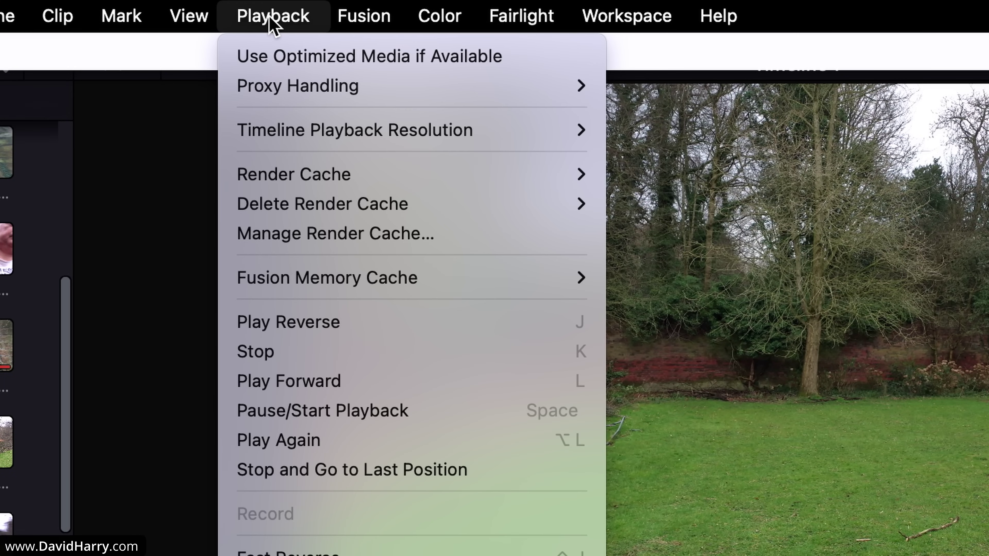
mouse_move(348, 134)
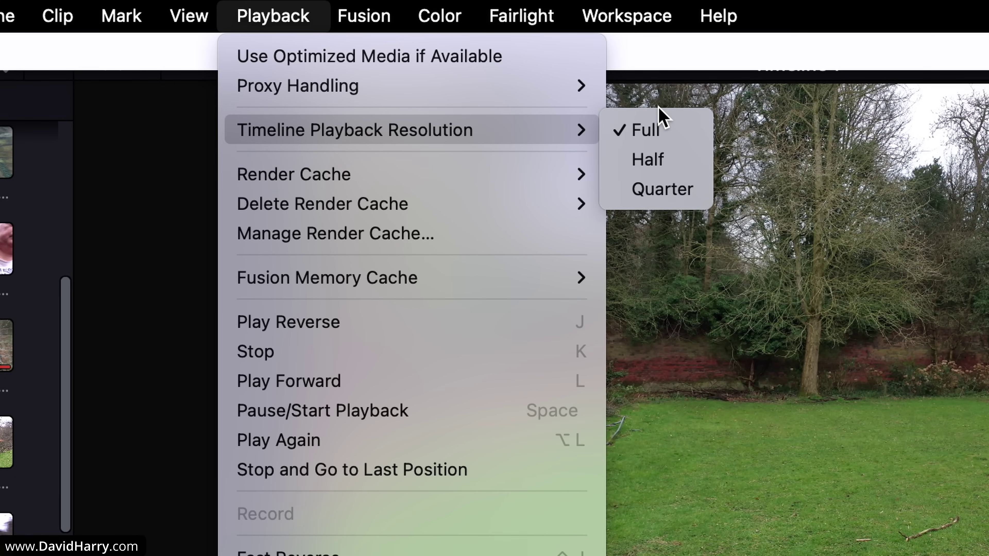
left_click(664, 191)
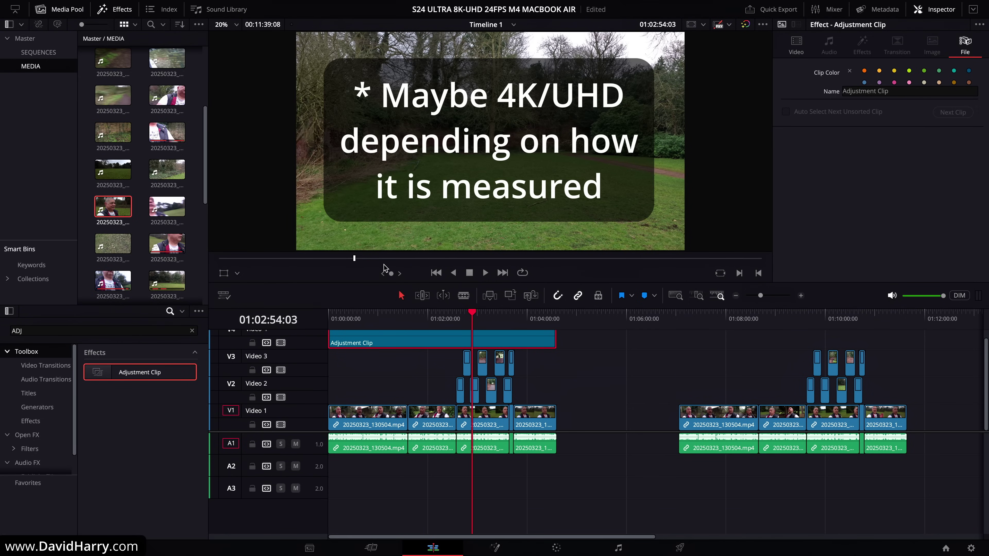
left_click(446, 319)
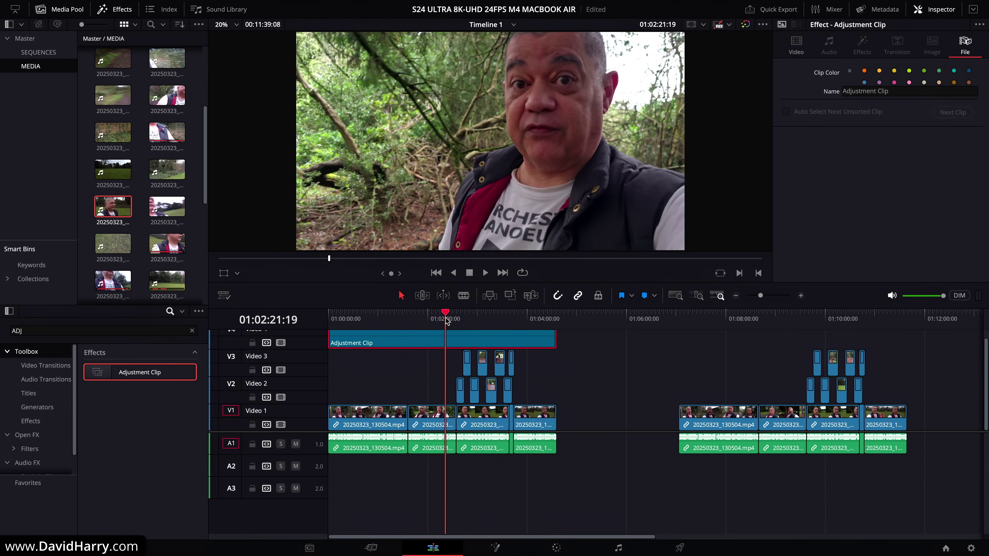
key("space")
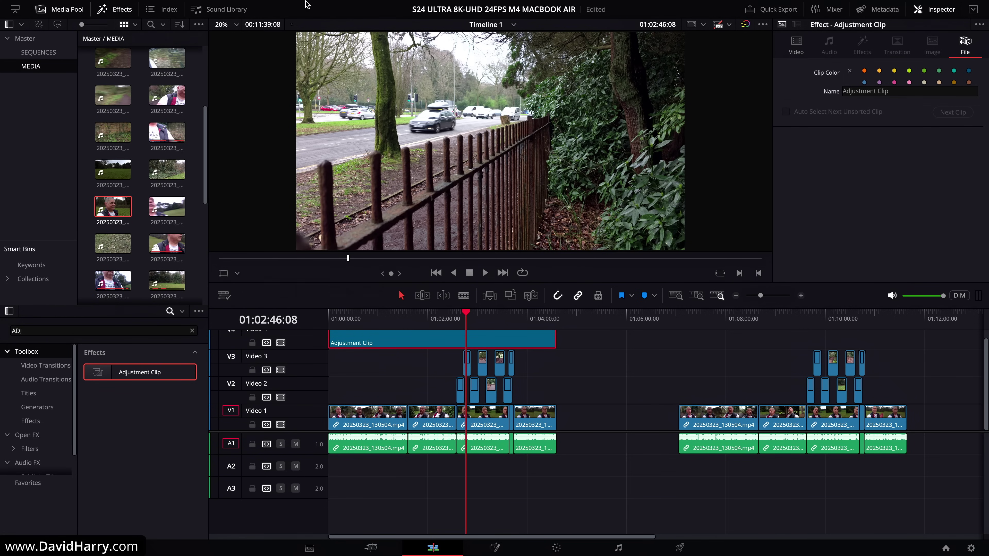
- Set the timeline playback resolution back to Full
mouse_move(323, 5)
left_click(292, 17)
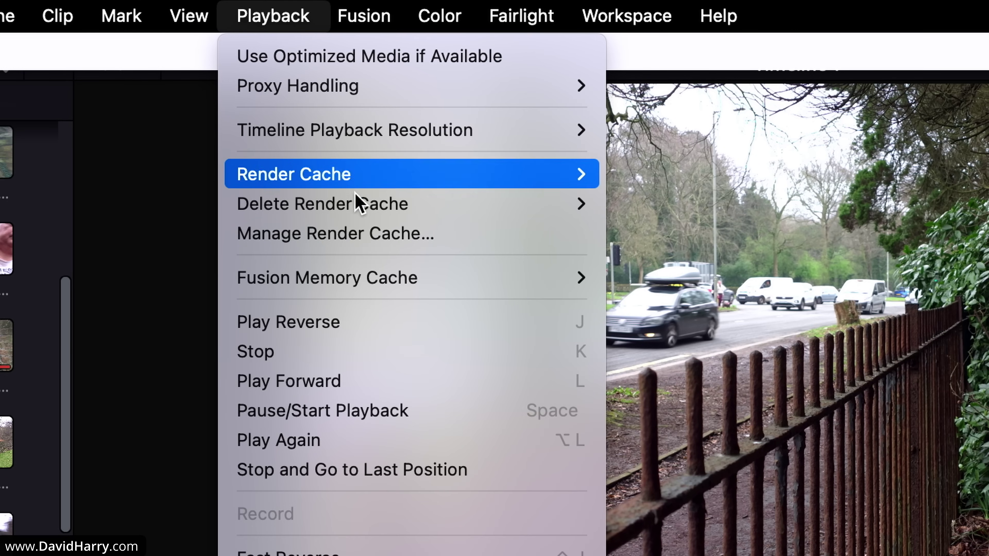
mouse_move(395, 133)
left_click(658, 132)
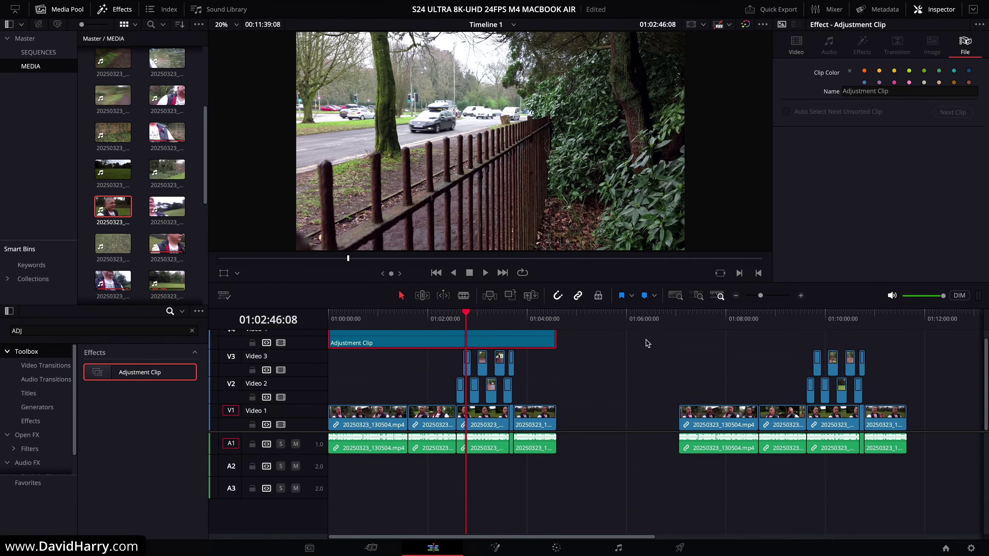
- Zoom the timeline in on the ungraded second group and shuttle its first clip forwards and backwards, ending at 01:07:51:04
left_click(716, 328)
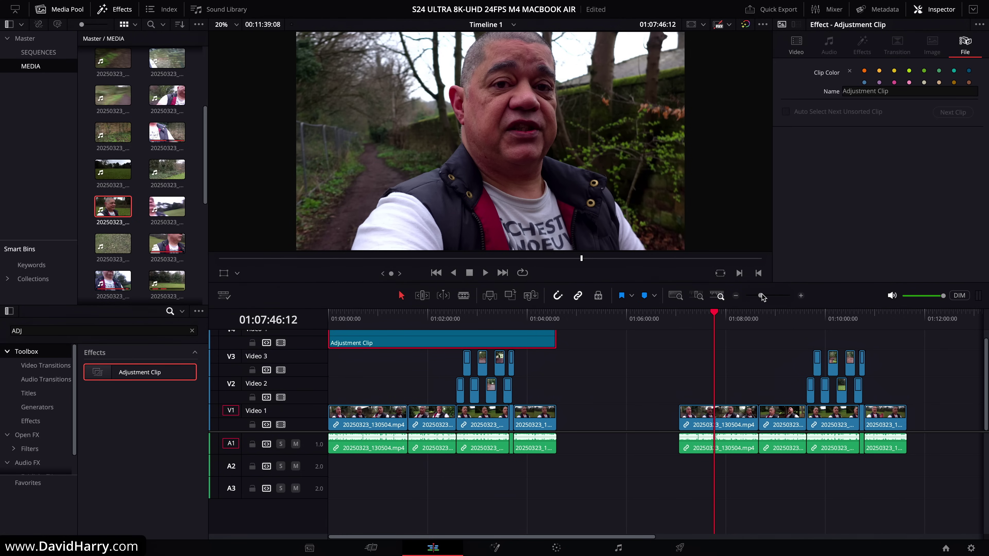
left_click_drag(760, 295, 765, 296)
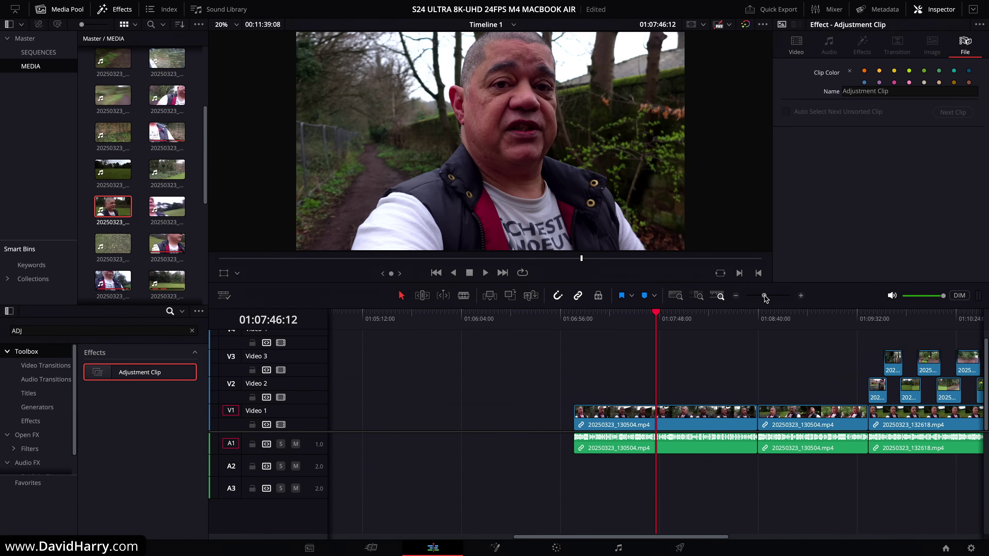
left_click(642, 324)
key("j")
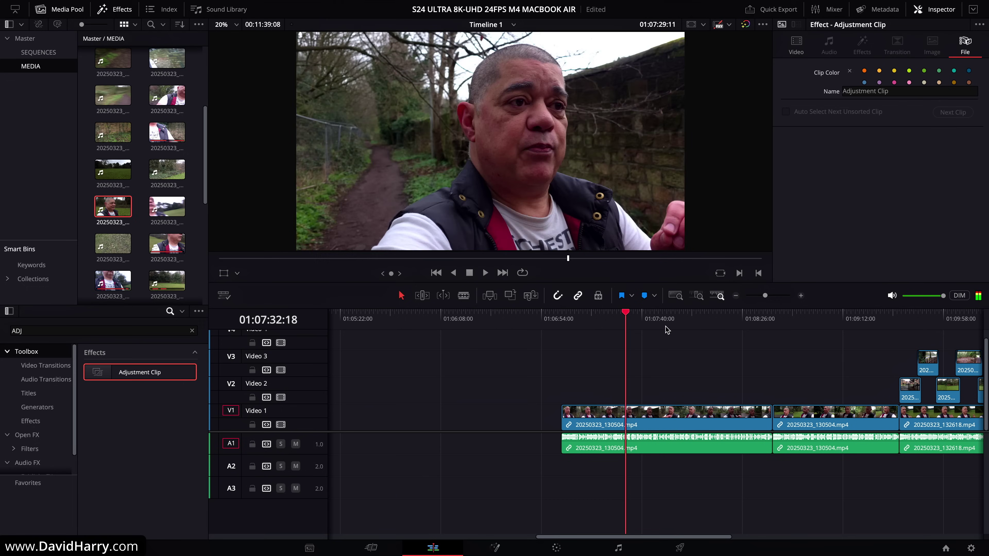
key("l")
key("l")
key("l")
key("j")
key("j")
key("j")
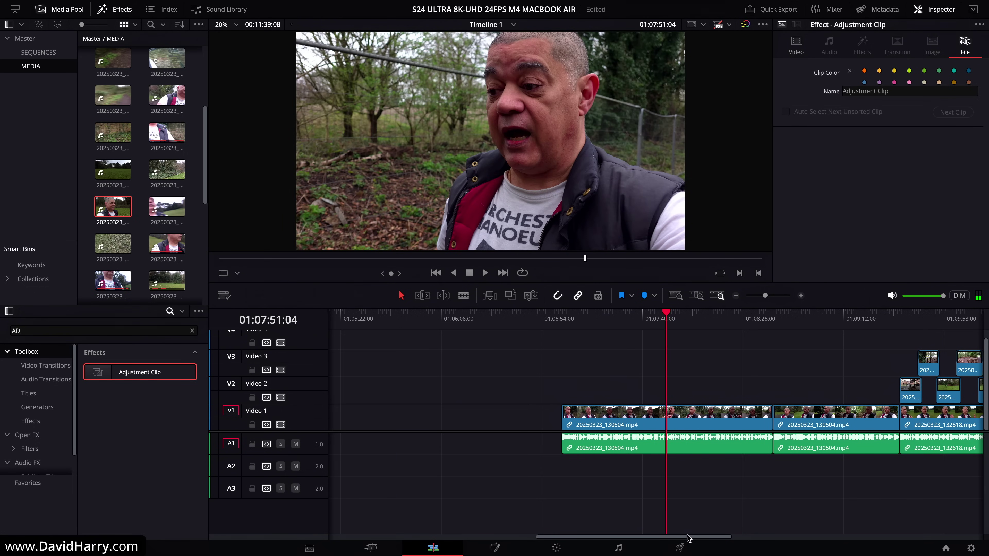
- Scrub the ungraded second group to 01:07:56:02, inspect its first clip's file properties, and scrub back to 01:07:30:04
left_click_drag(687, 537, 731, 536)
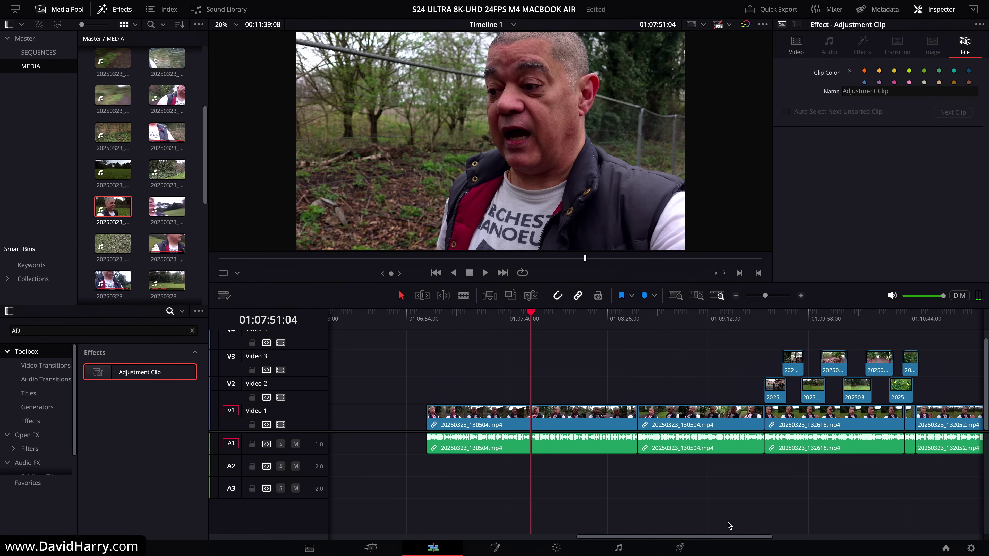
left_click_drag(674, 324, 543, 380)
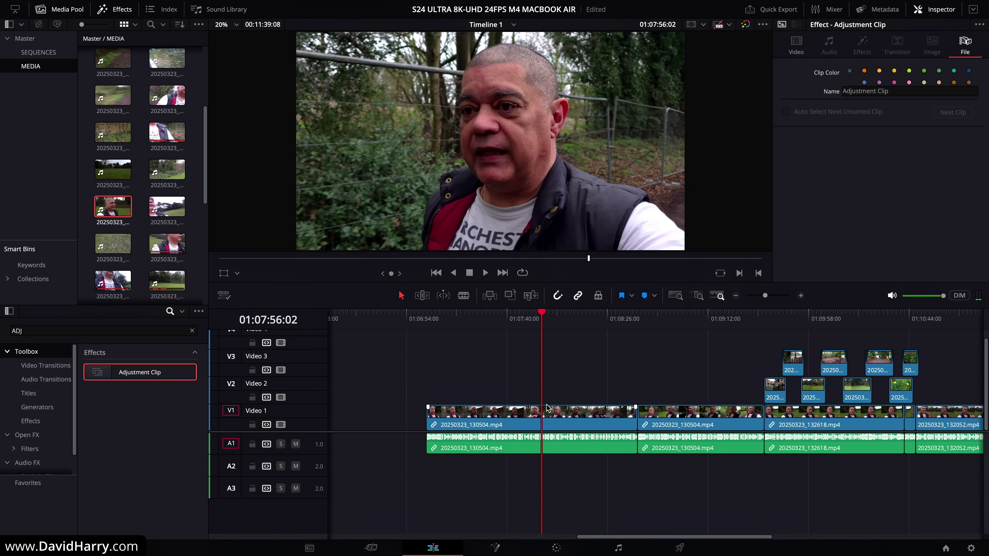
left_click(555, 415)
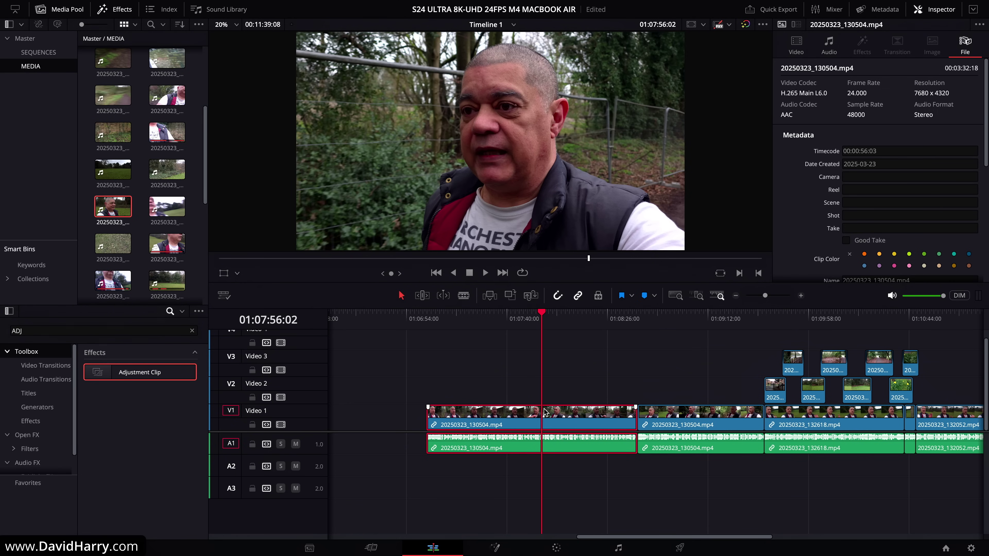
left_click_drag(528, 321, 486, 340)
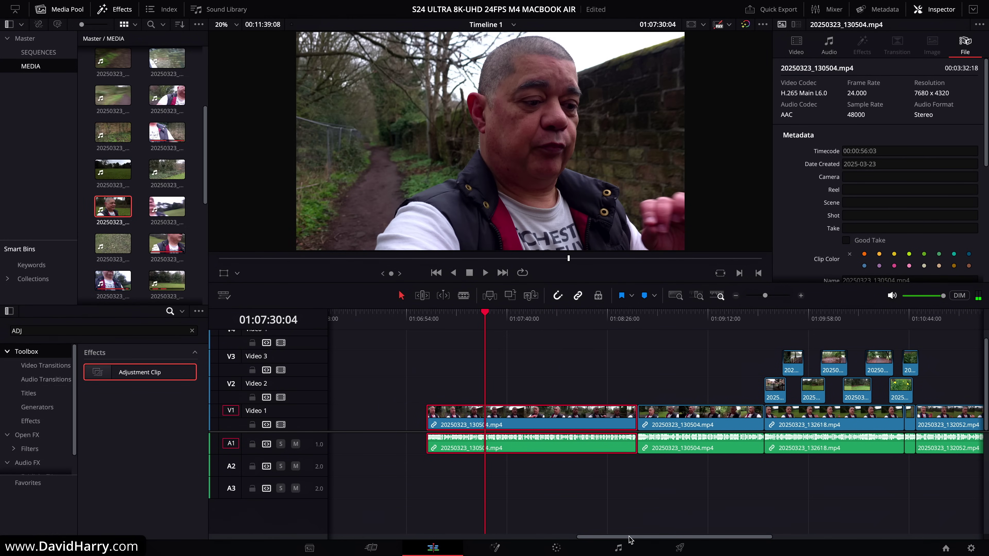
- Scrub the ungraded second group from 01:09:30:09 through the layered B-roll clips to 01:10:24:05
left_click_drag(630, 540, 676, 538)
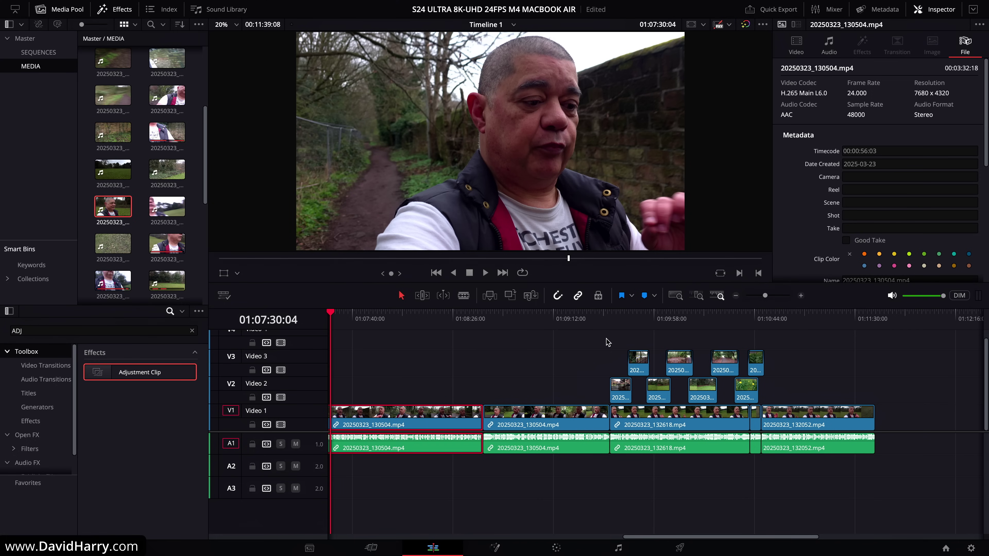
left_click(593, 322)
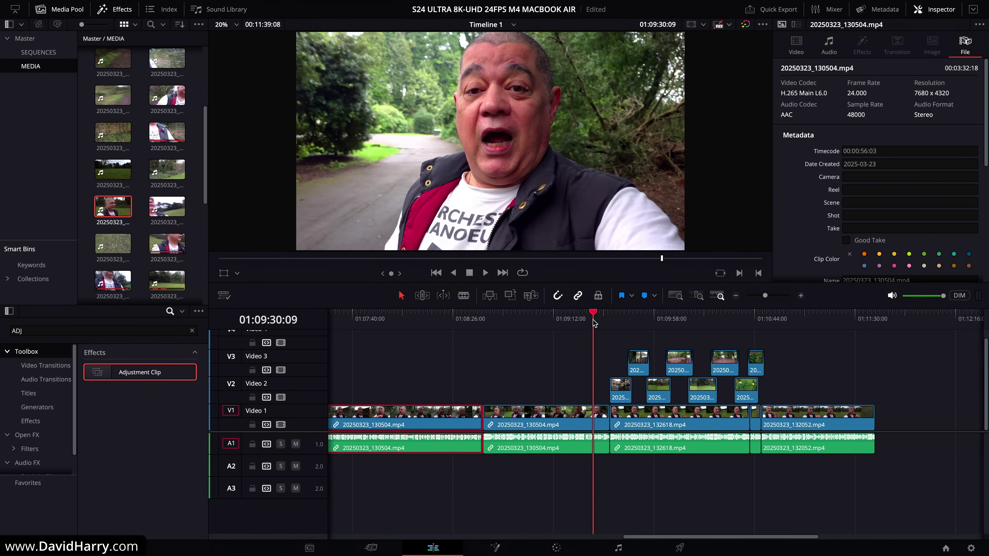
left_click_drag(593, 322, 707, 335)
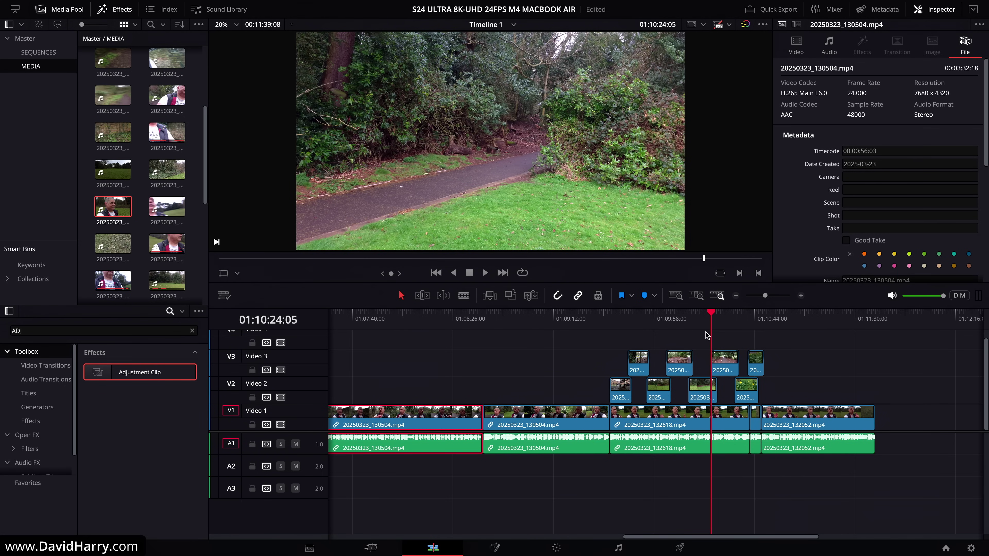
- Bypass the grade in the first group at 01:01:24:09, scrub back to 01:01:05:12, and re-enable the grade
scroll(687, 536, "left", 5)
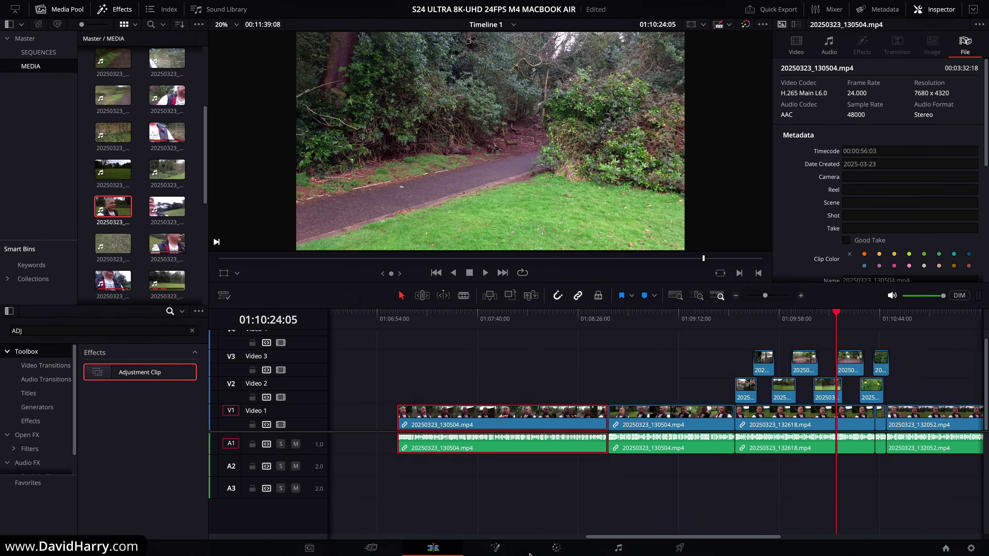
scroll(529, 554, "left", 10)
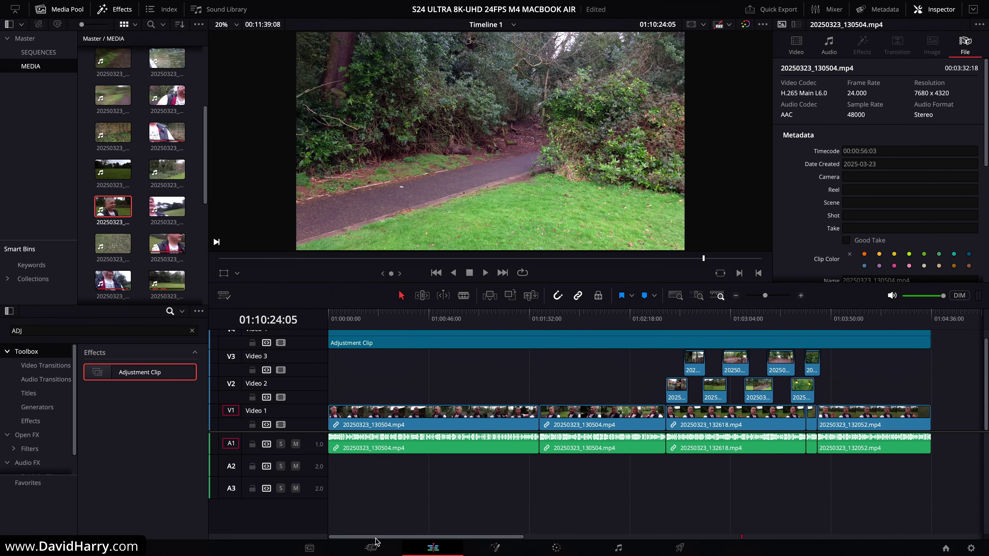
left_click(513, 320)
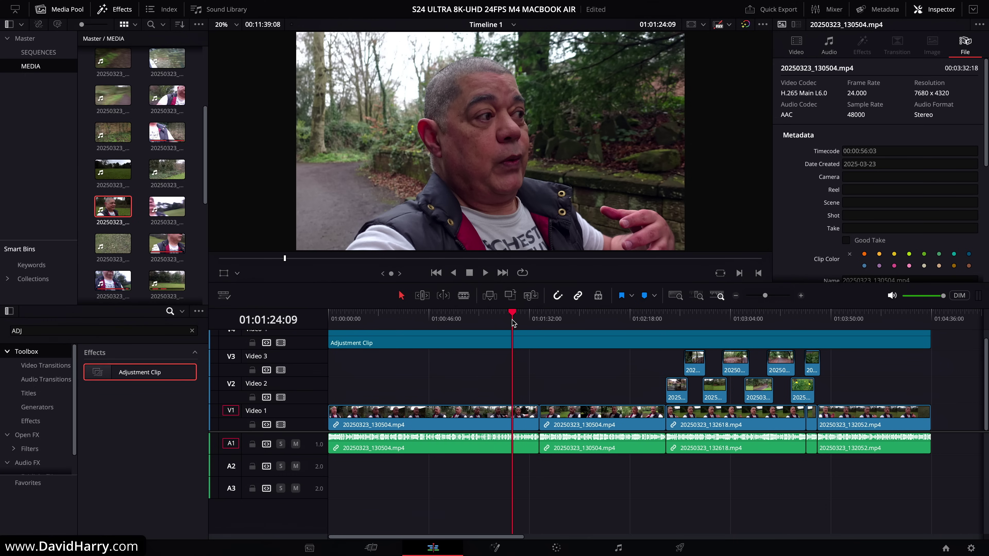
left_click(746, 25)
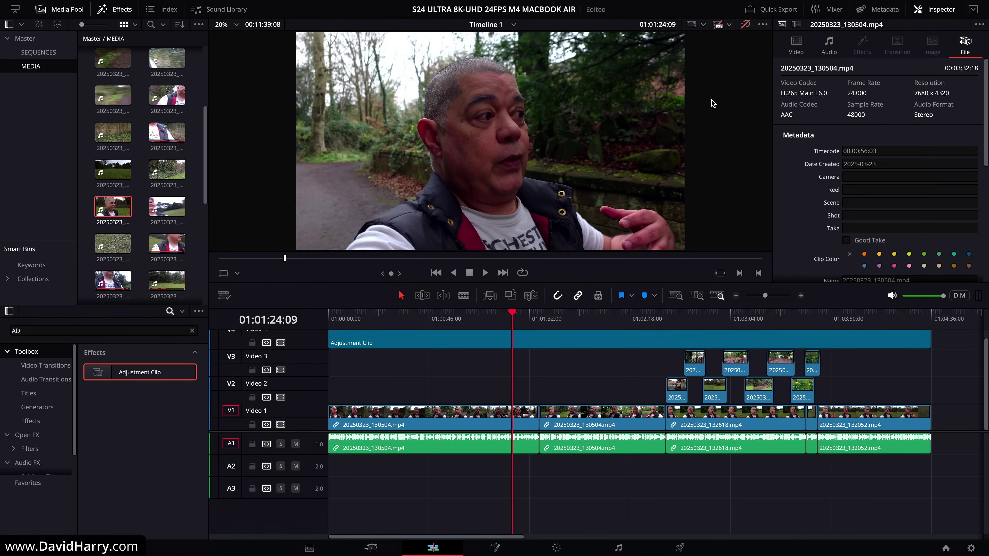
left_click(491, 317)
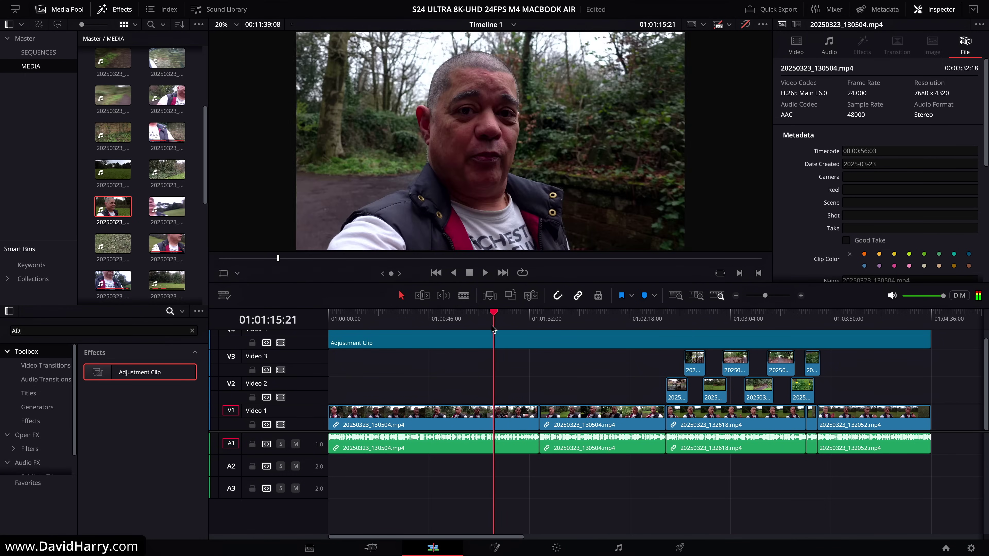
mouse_move(482, 320)
left_mouse_down()
mouse_move(462, 327)
mouse_move(471, 335)
left_mouse_up()
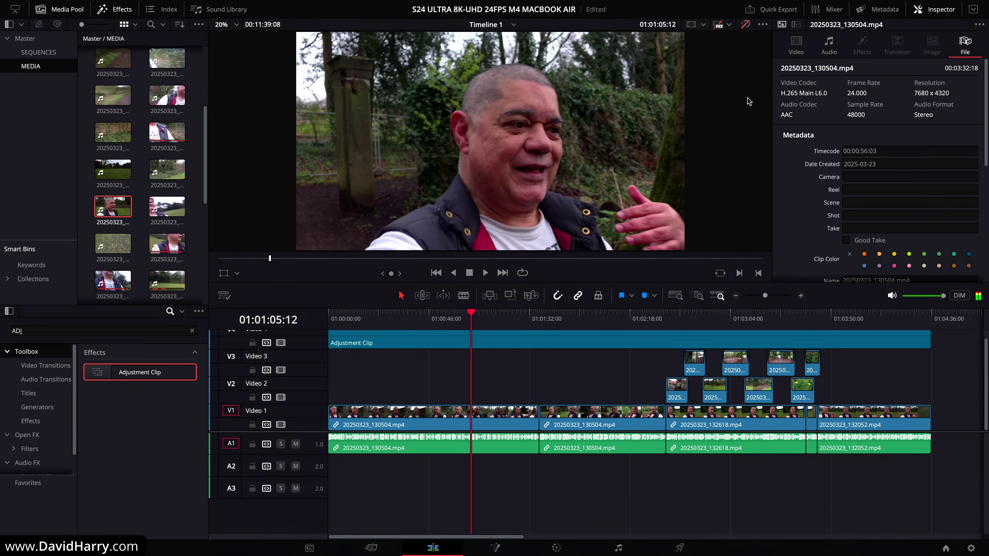
left_click(745, 25)
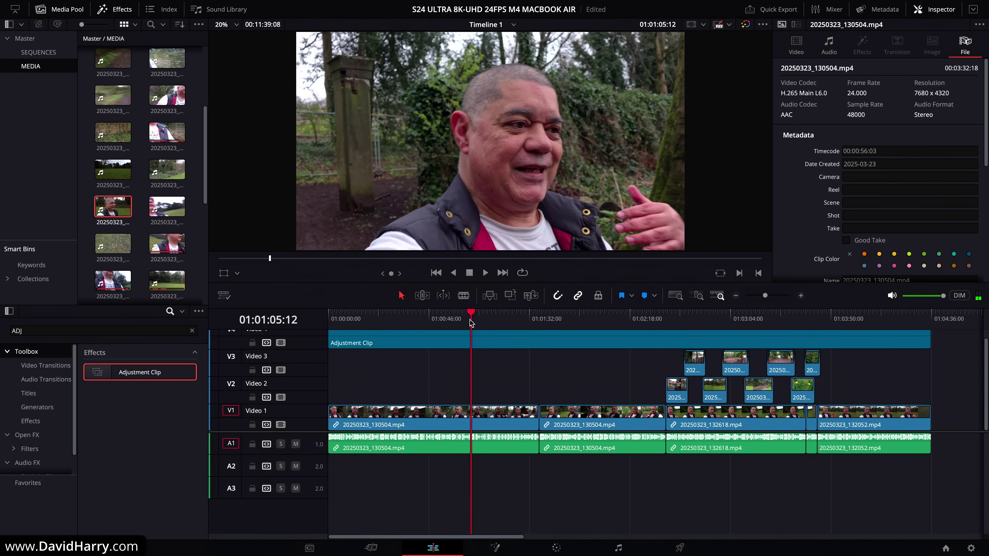
- Scrub the graded clip to 01:01:08:02, bypass the grade, scrub to 01:01:11:15, and turn the grade back on
mouse_move(472, 324)
left_mouse_down()
mouse_move(495, 325)
mouse_move(447, 329)
mouse_move(497, 330)
mouse_move(417, 331)
mouse_move(476, 336)
left_mouse_up()
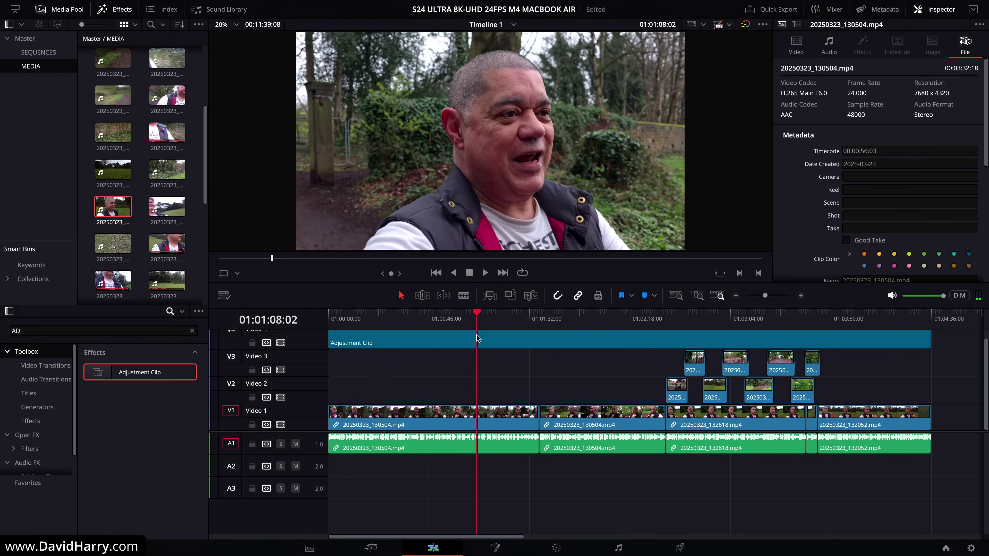
left_click(745, 24)
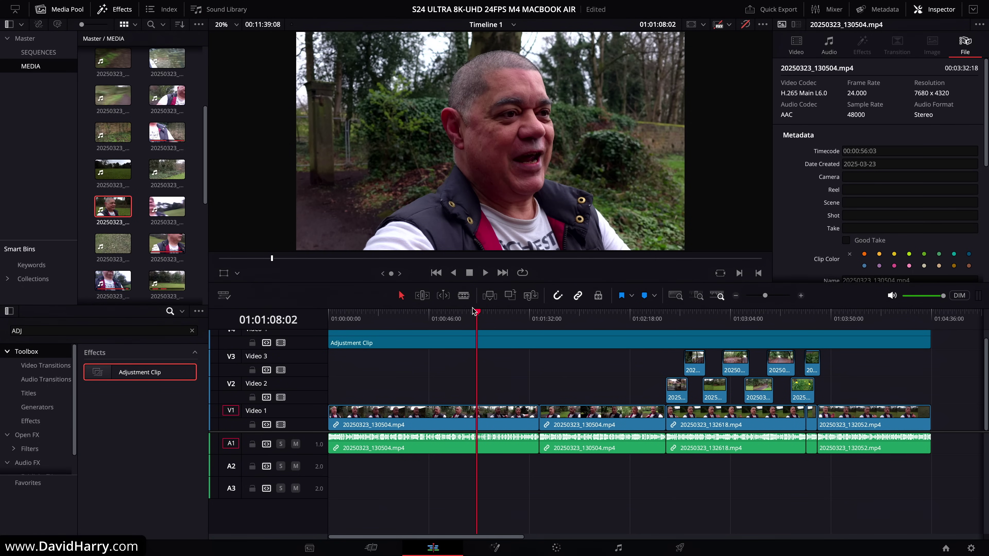
mouse_move(474, 311)
left_mouse_down()
mouse_move(456, 311)
mouse_move(495, 312)
mouse_move(440, 314)
mouse_move(485, 312)
left_mouse_up()
left_click(745, 24)
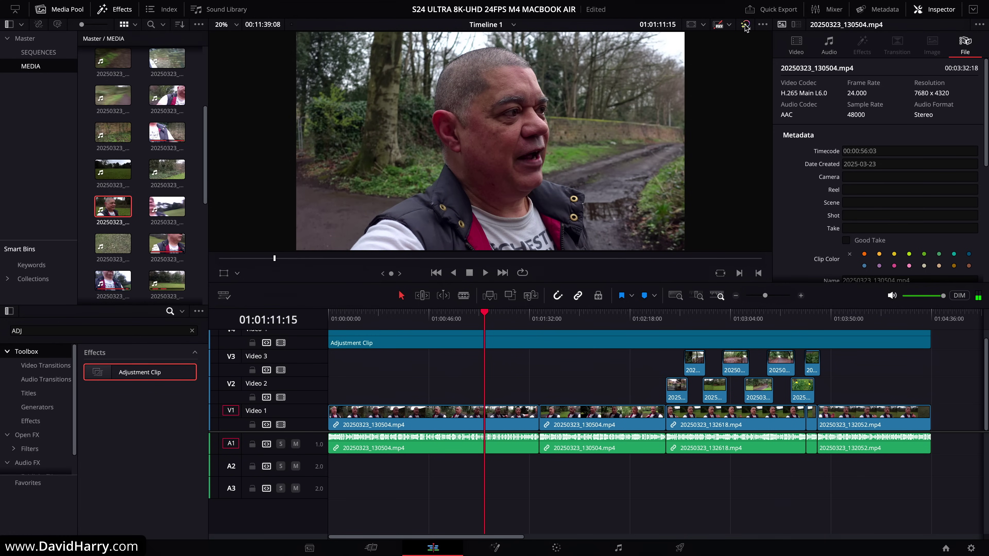
- Scrub the graded first group at 01:01:01:23 and across the B-roll section, ending at 01:02:05:09
mouse_move(479, 324)
left_mouse_down()
mouse_move(488, 325)
mouse_move(448, 327)
mouse_move(464, 329)
left_mouse_up()
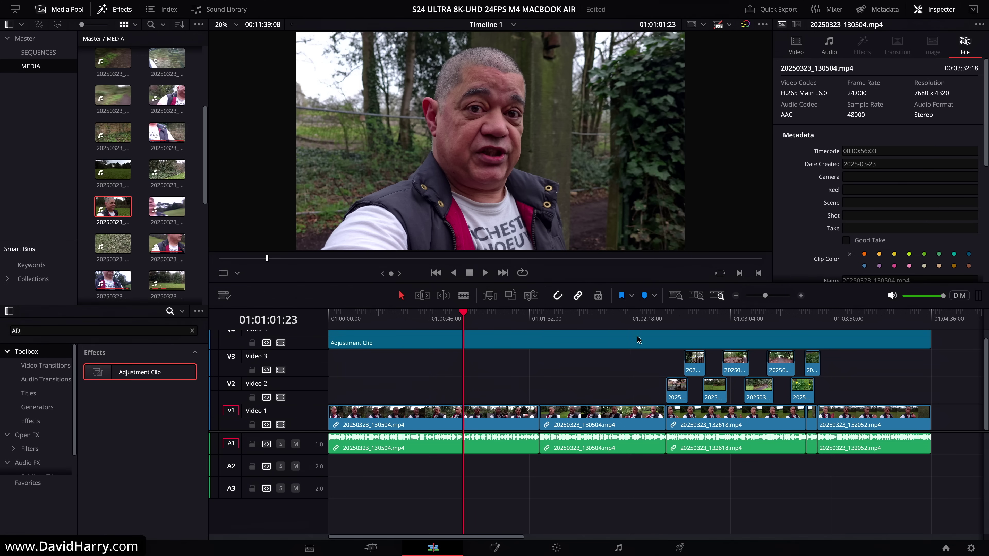
left_click(672, 324)
left_click(710, 327)
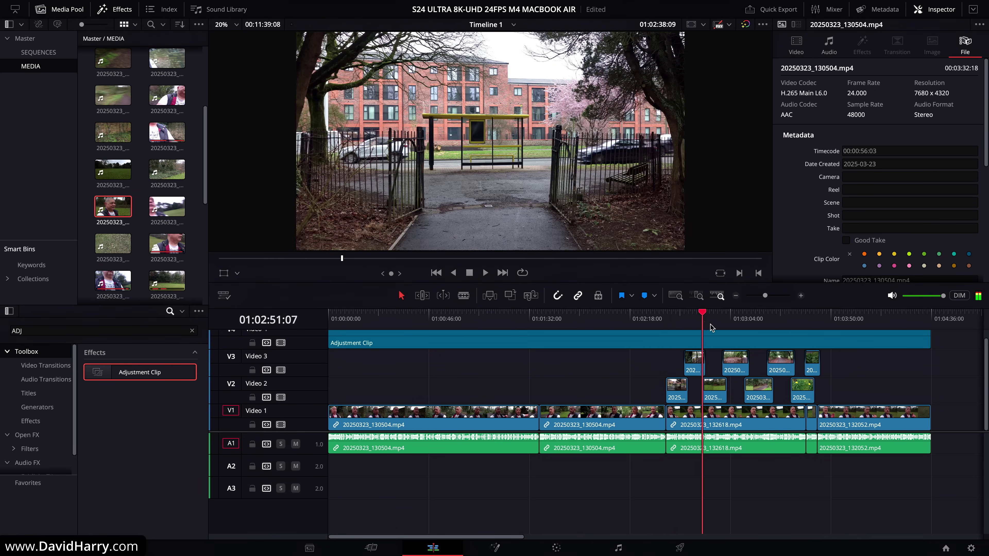
left_click_drag(711, 325, 602, 342)
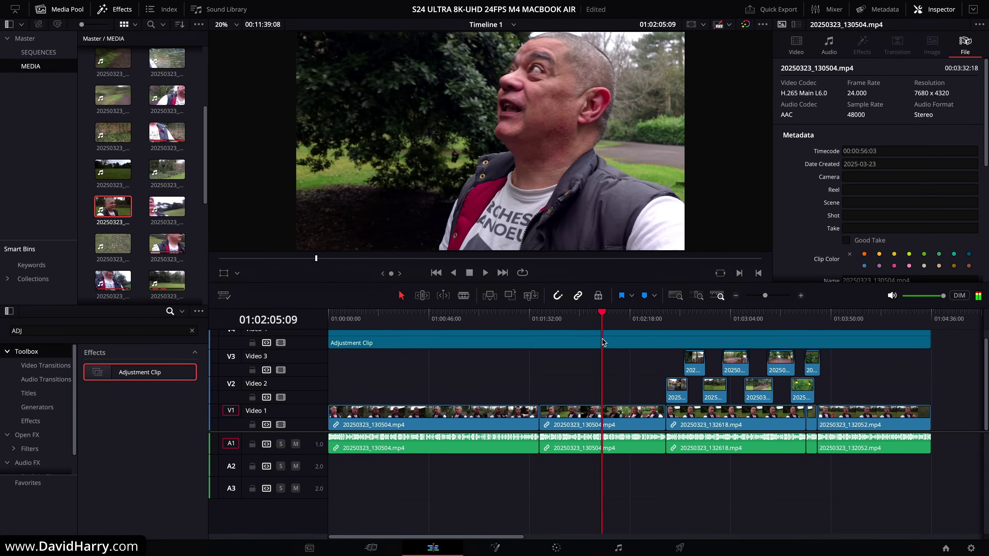
- Fast-forward the graded footage from 01:02:05:09, raising the shuttle speed to 32x
key("l")
key("l")
key("l")
key("l")
key("l")
key("l")
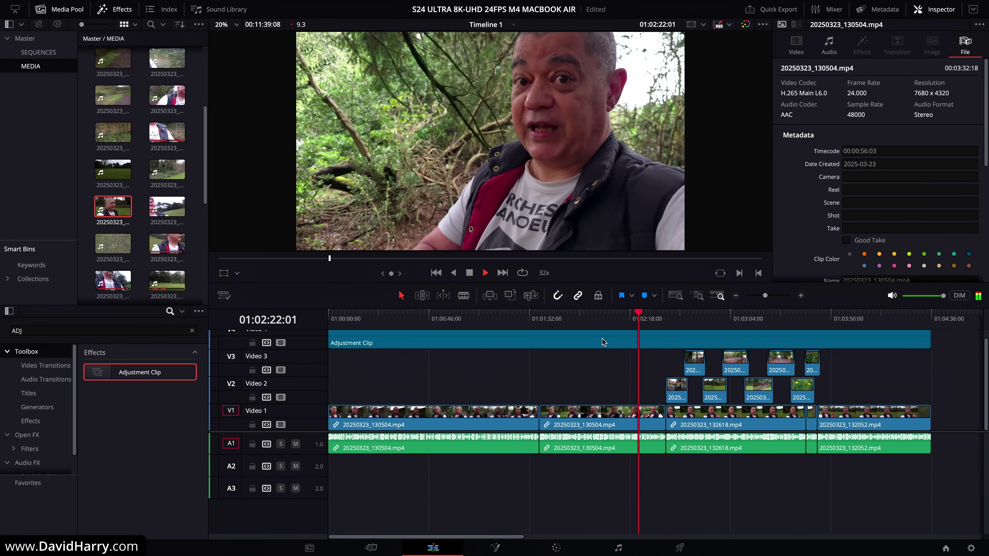
- Play the graded footage at normal speed to 01:02:39:12, and reverse it, raising the shuttle speed to 4x
key("k")
key("l")
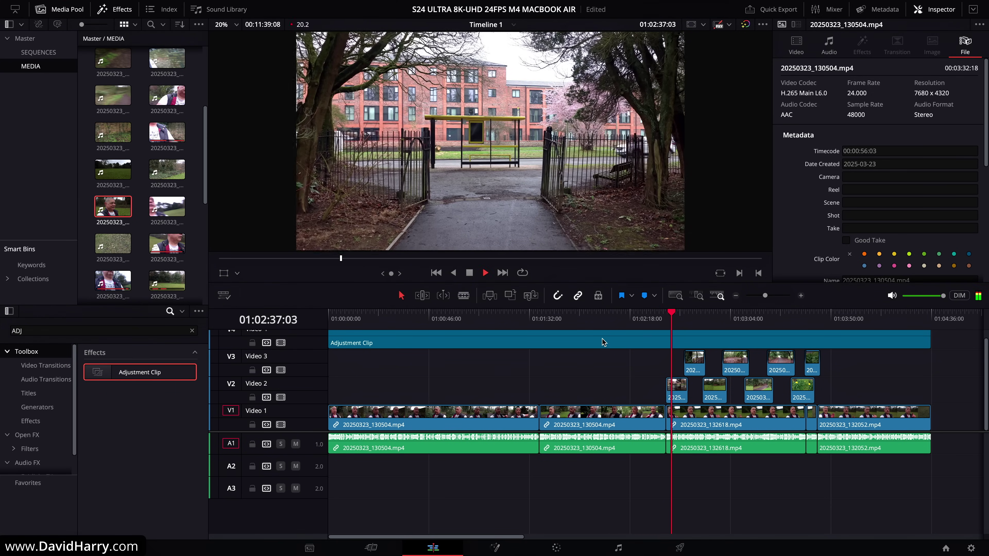
key("l")
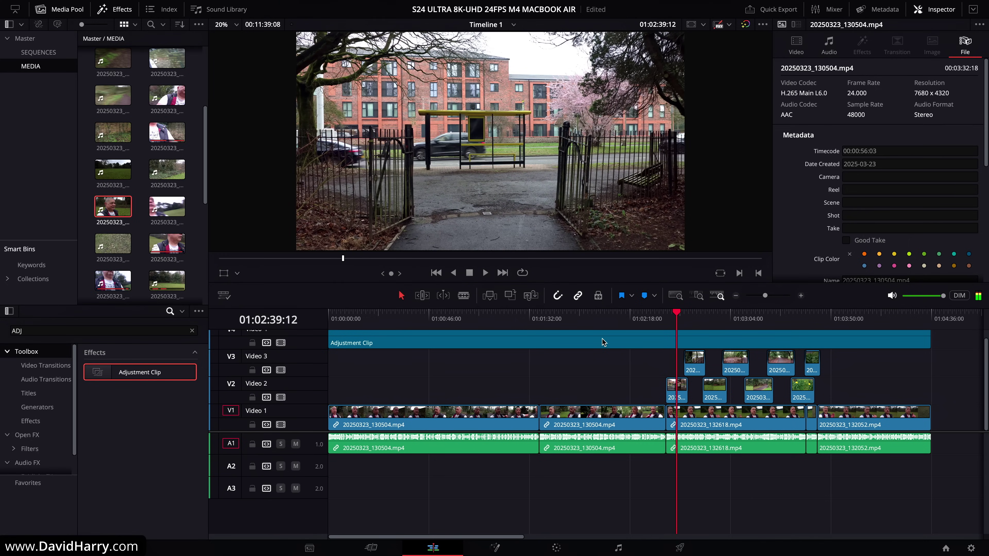
key("j")
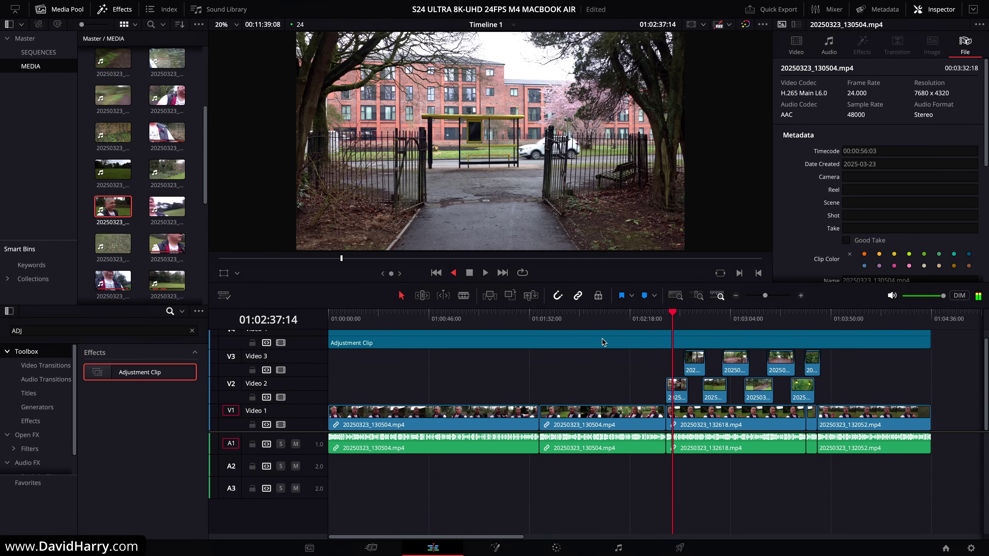
key("j")
key("j")
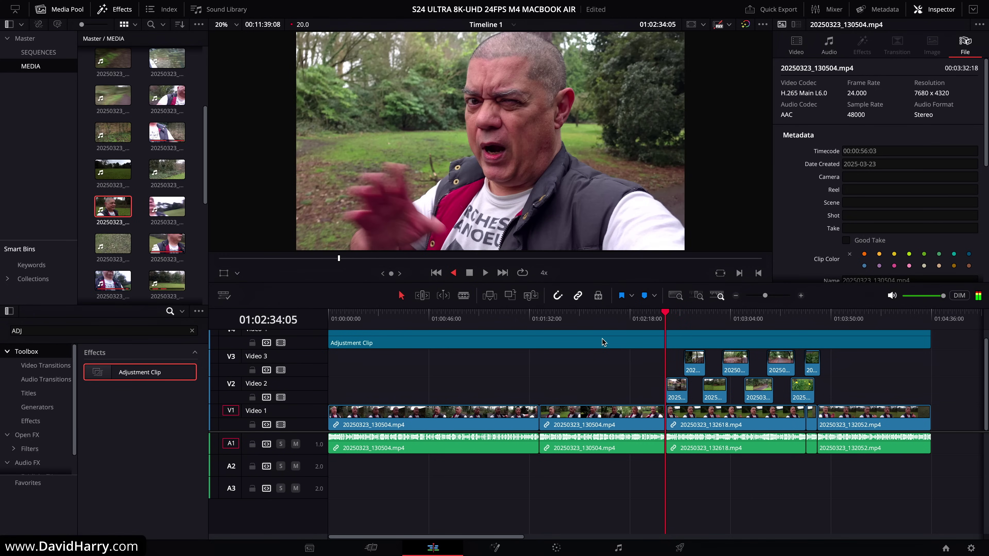
- Fast-forward the graded footage from 01:02:34:05 through the B-roll section, raising the shuttle speed to 16x
key("l")
key("l")
key("l")
key("l")
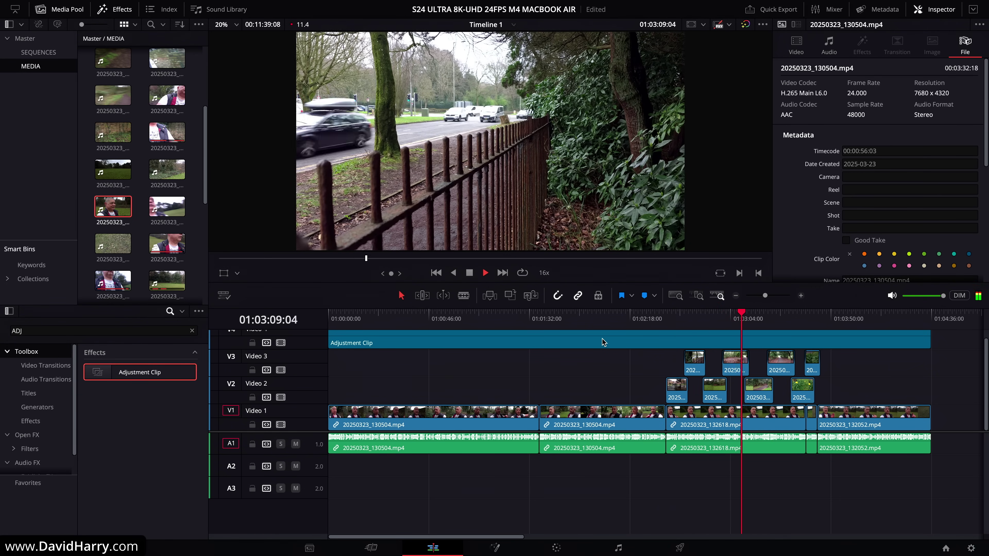
- Reverse the graded B-roll at up to 8x, and play forward at normal speed, stopping at 01:03:20:09
key("k")
key("j")
key("j")
key("j")
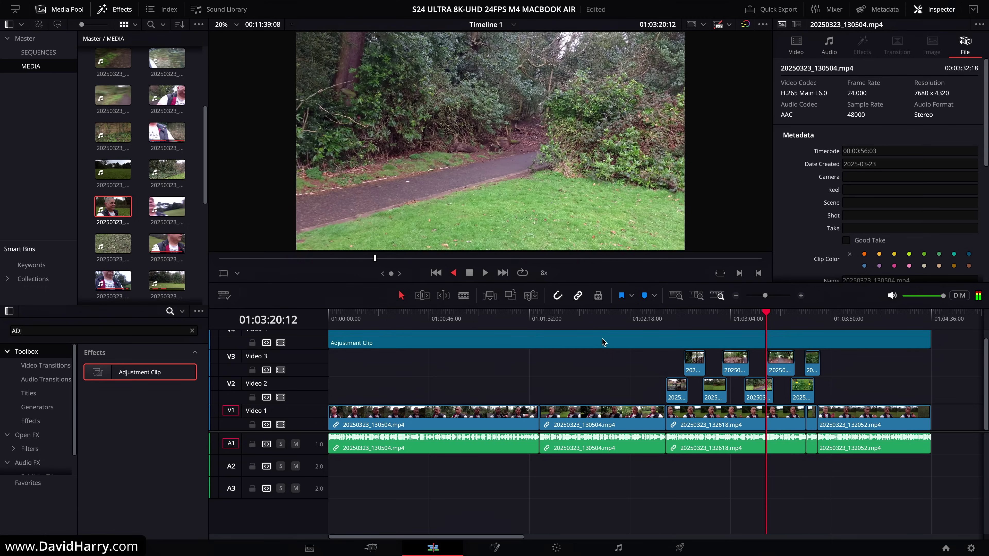
key("l")
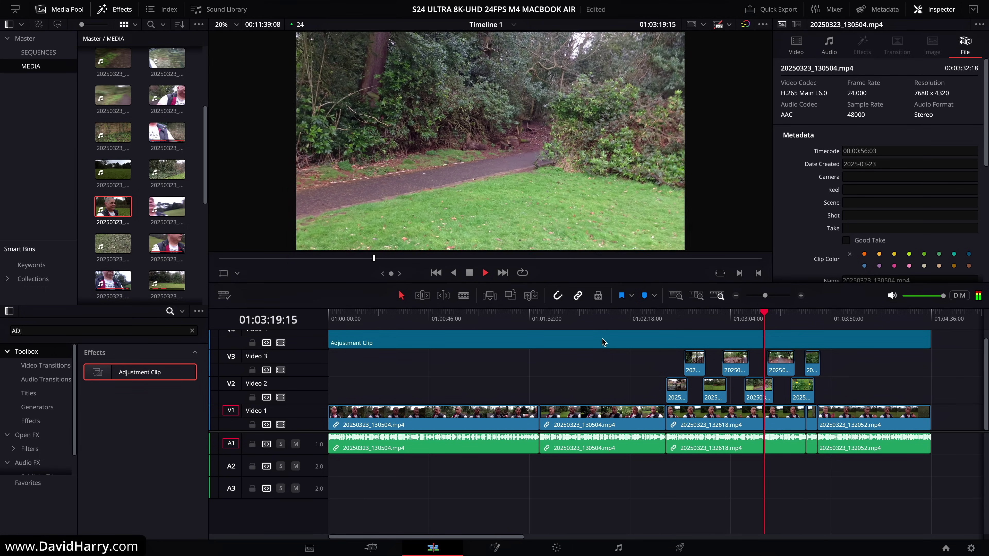
key("k")
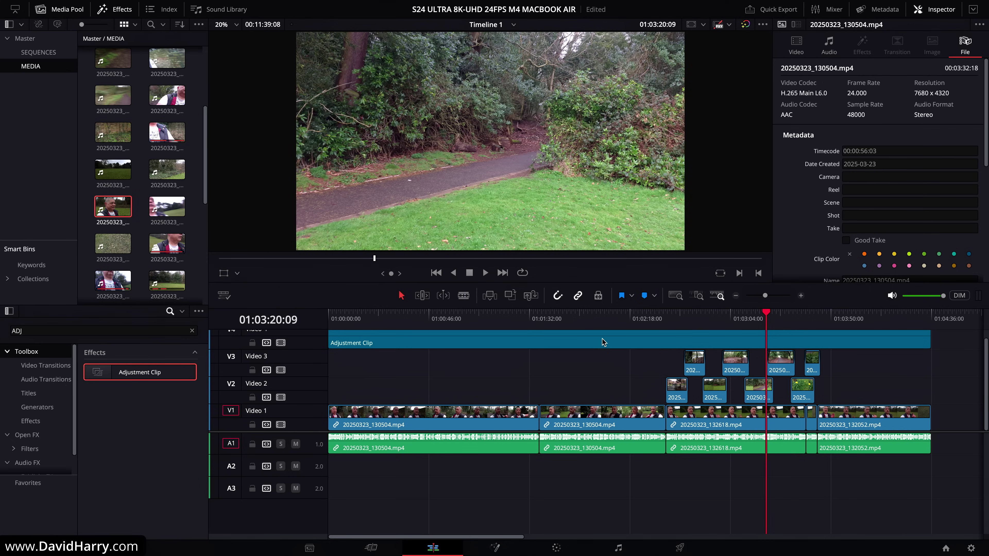
- Mark the graded first group as the render range, with In at 01:00:00:00 and Out at 01:04:36:01
left_click_drag(765, 296, 761, 298)
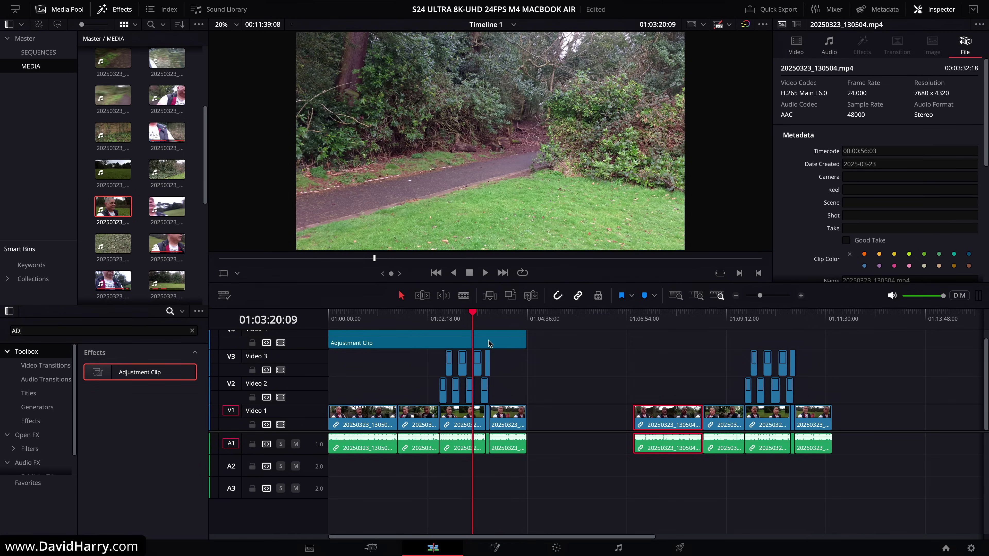
left_click(384, 319)
key("Home")
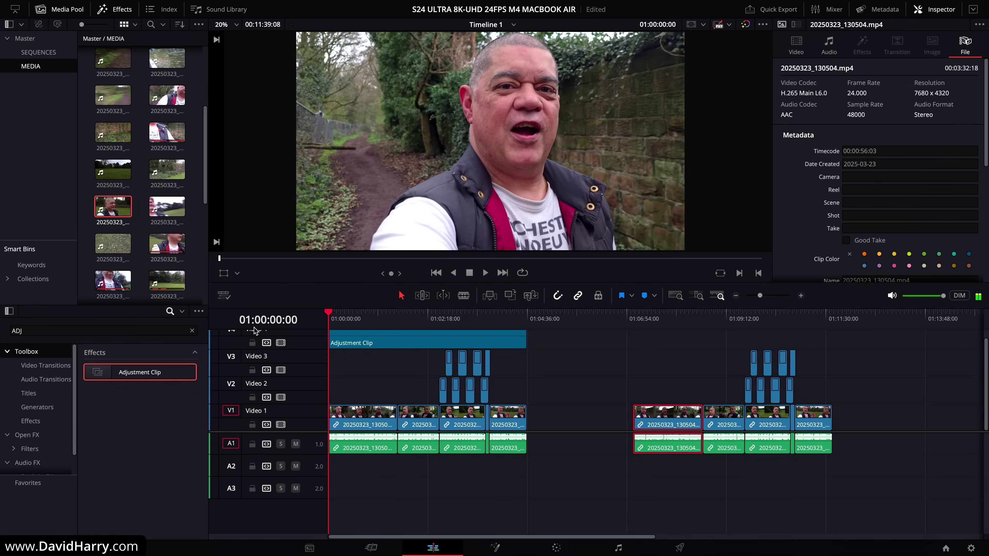
left_click(372, 321)
key("Home")
left_click(530, 318)
left_click(499, 319)
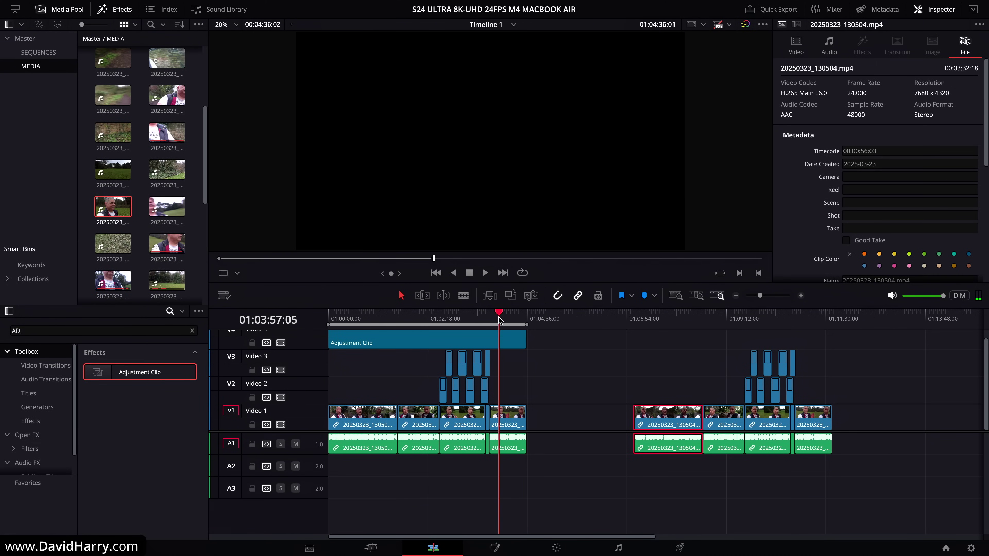
left_click_drag(499, 319, 527, 318)
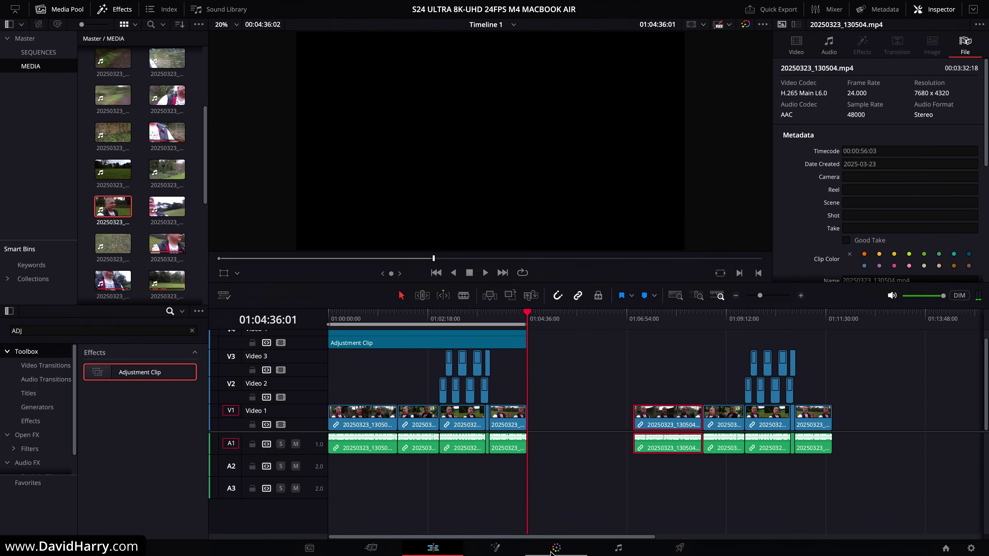
- Set up a delivery with the H.265 Master preset, saving the file as Timeline 1 to the Desktop
left_click(681, 549)
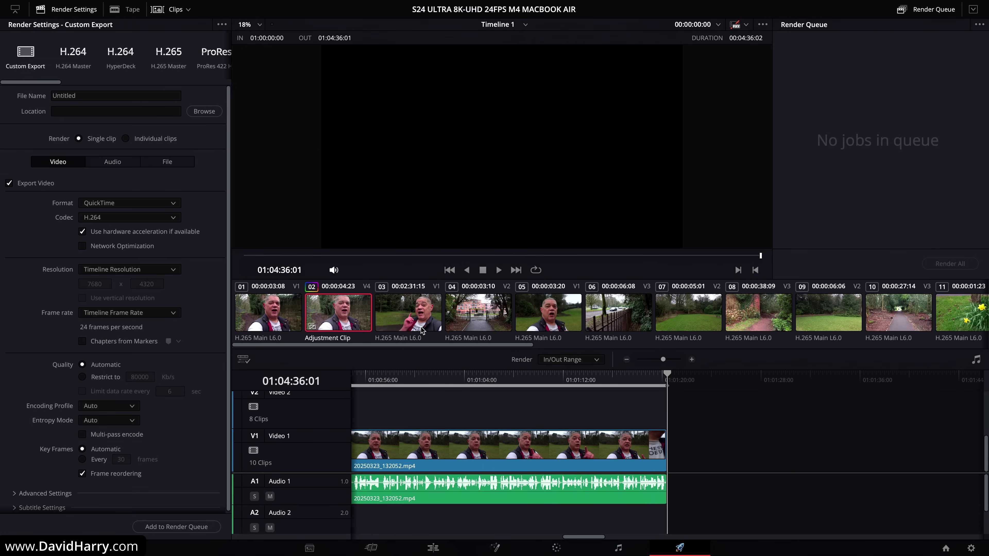
left_click(173, 59)
left_click(204, 111)
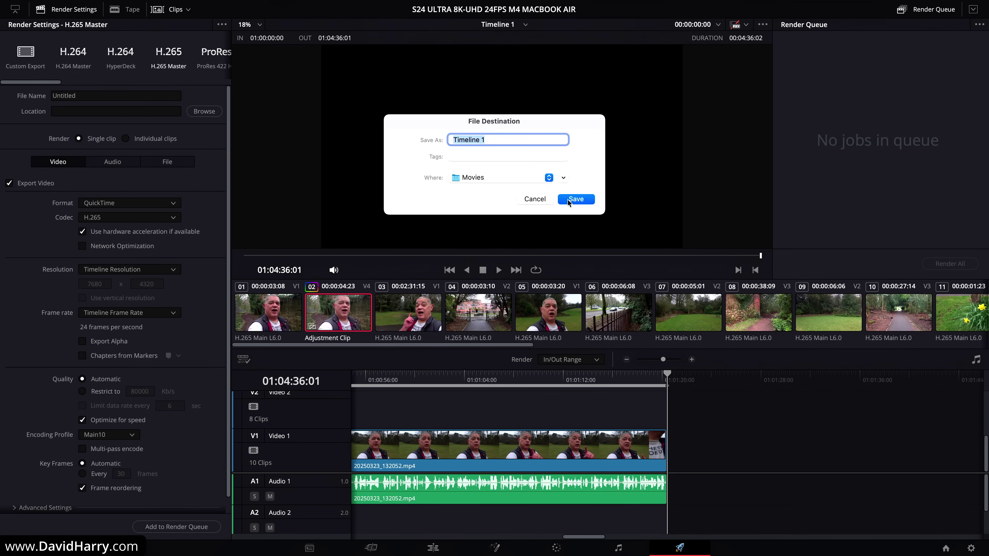
left_click(564, 178)
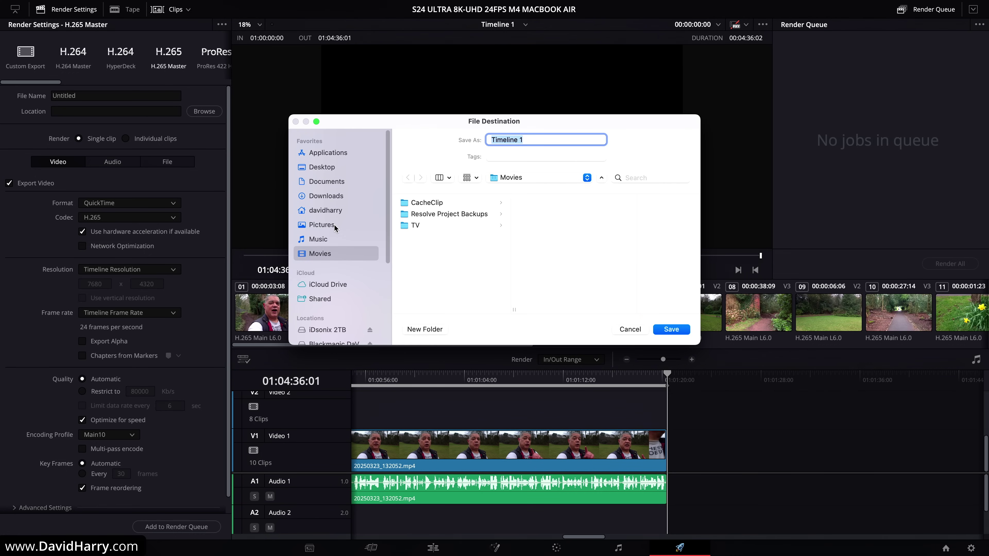
left_click(320, 168)
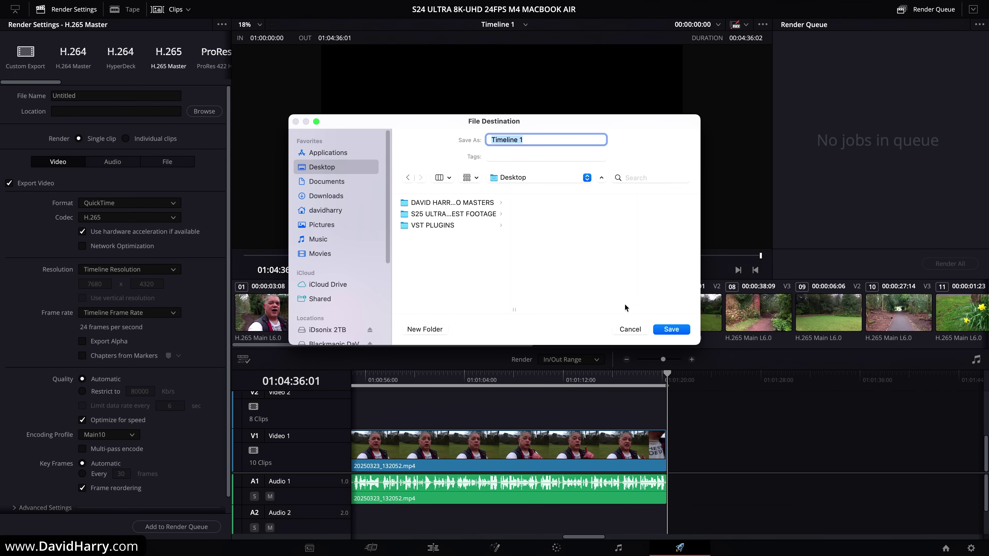
left_click(668, 330)
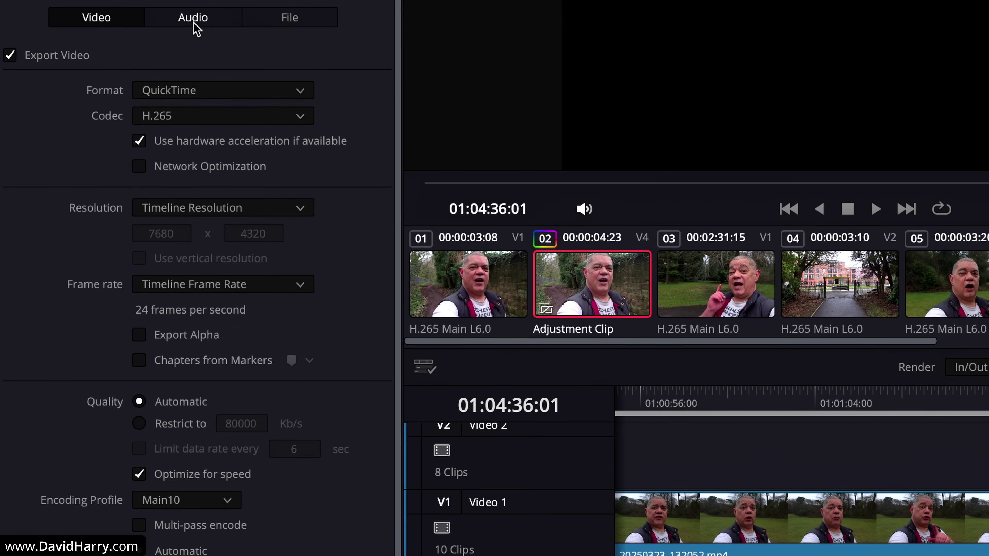
- Check the audio codec and bit rate settings of the export, and return to the video settings
left_click(111, 162)
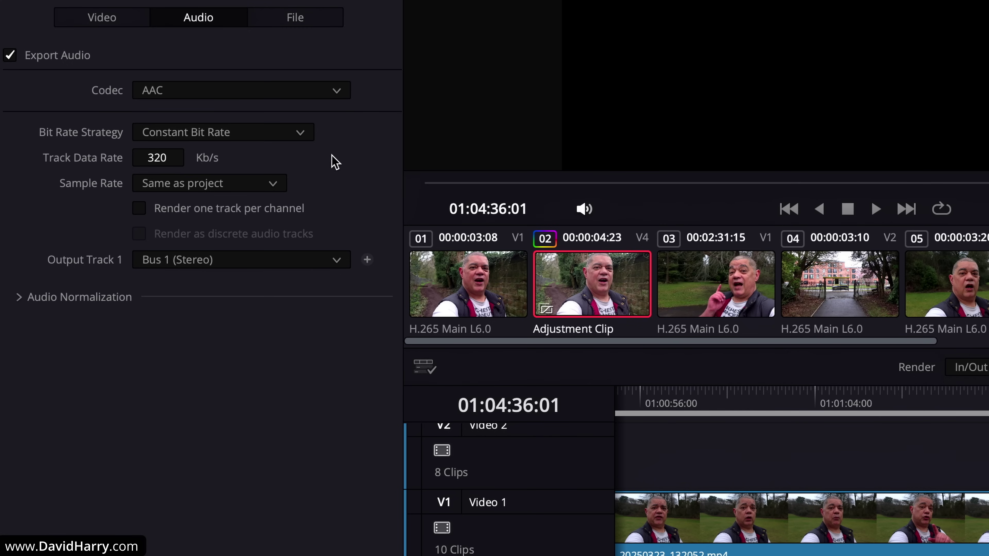
left_click(111, 21)
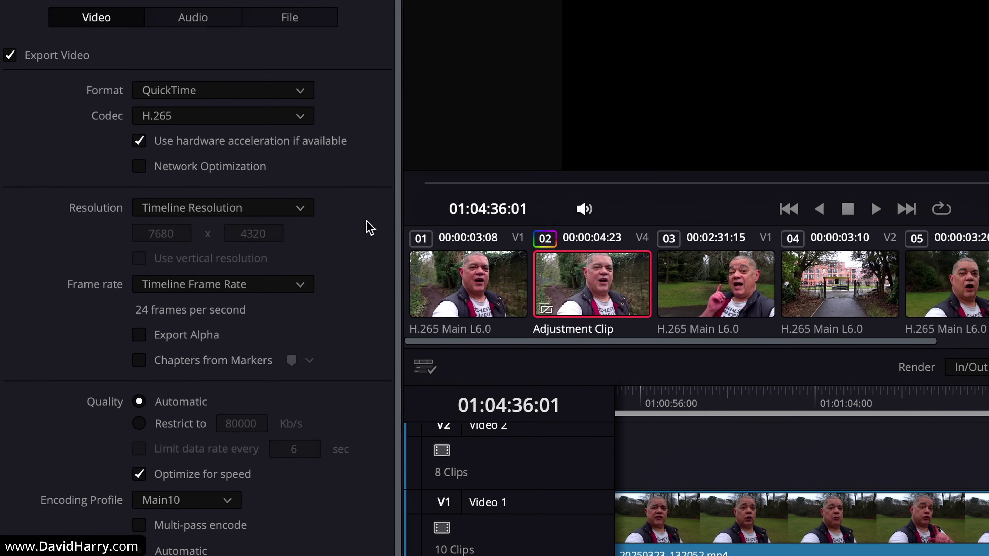
scroll(375, 259, "down", 1)
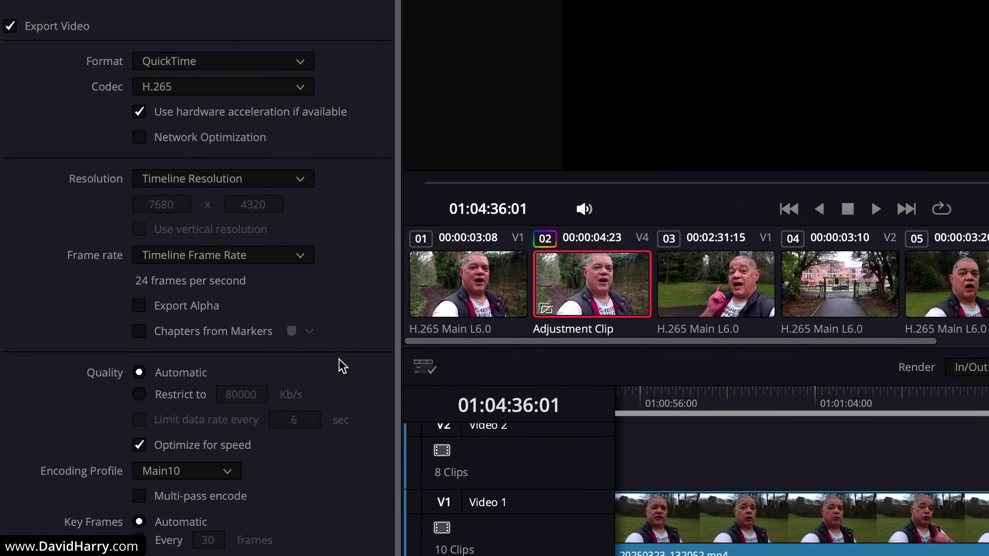
- Restrict the video quality to 200000 Kb/s and disable Optimize for speed
left_click(139, 400)
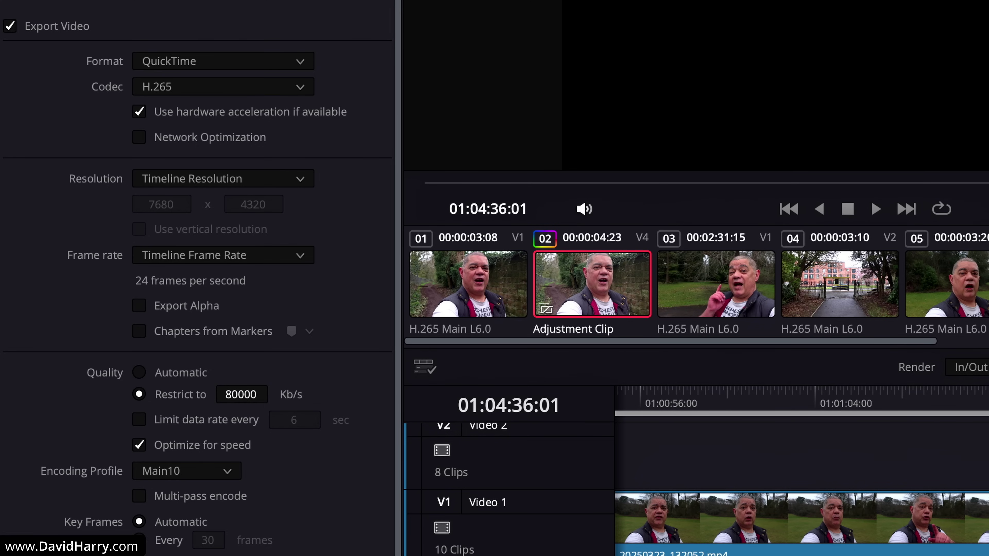
left_click(248, 395)
type("2")
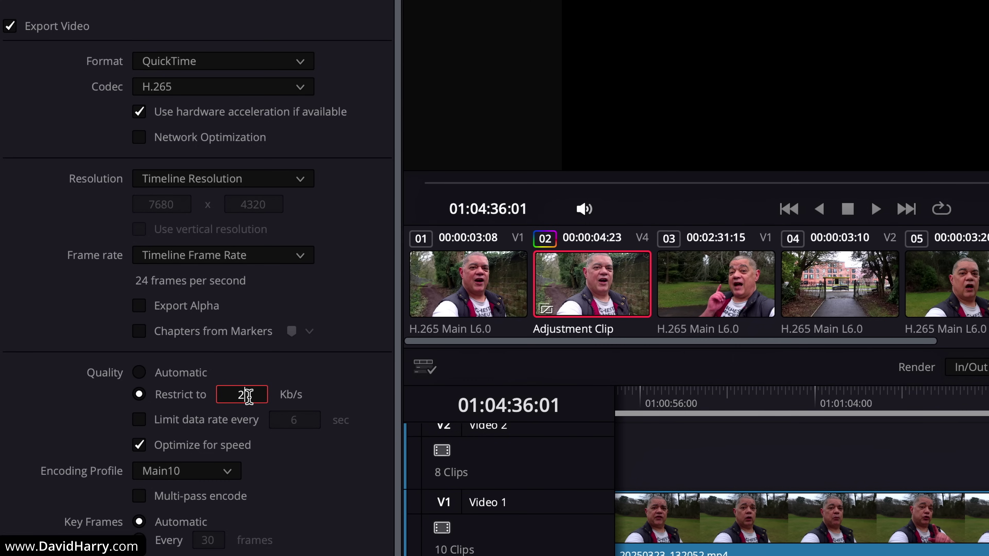
type("00000")
left_click(140, 447)
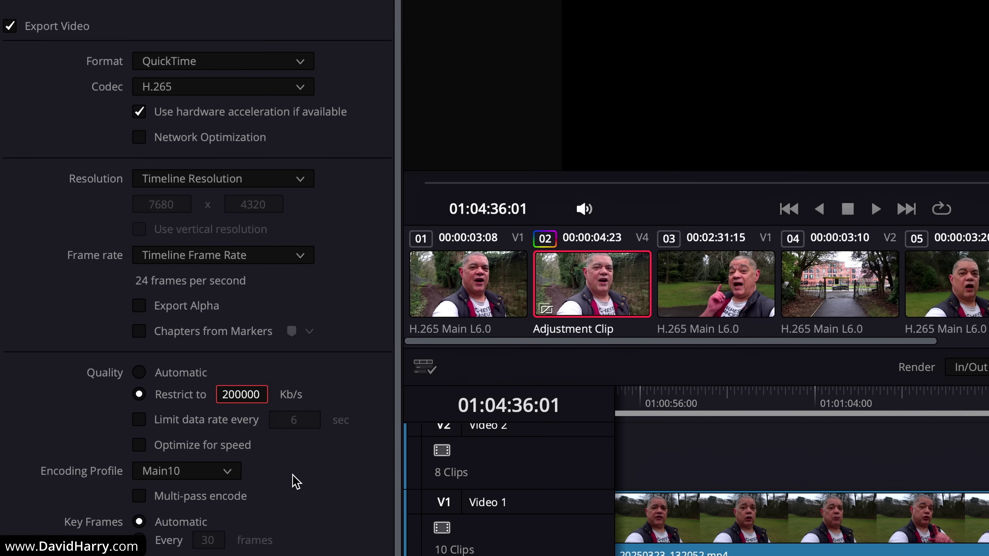
- Try the Main encoding profile for the H.265 export, and set it back to Main10
left_click(228, 473)
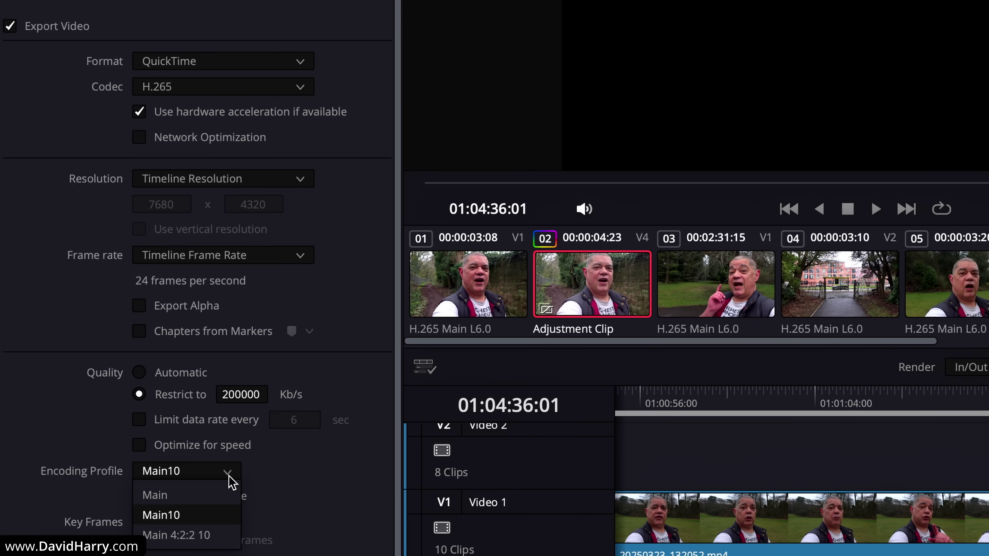
left_click(201, 499)
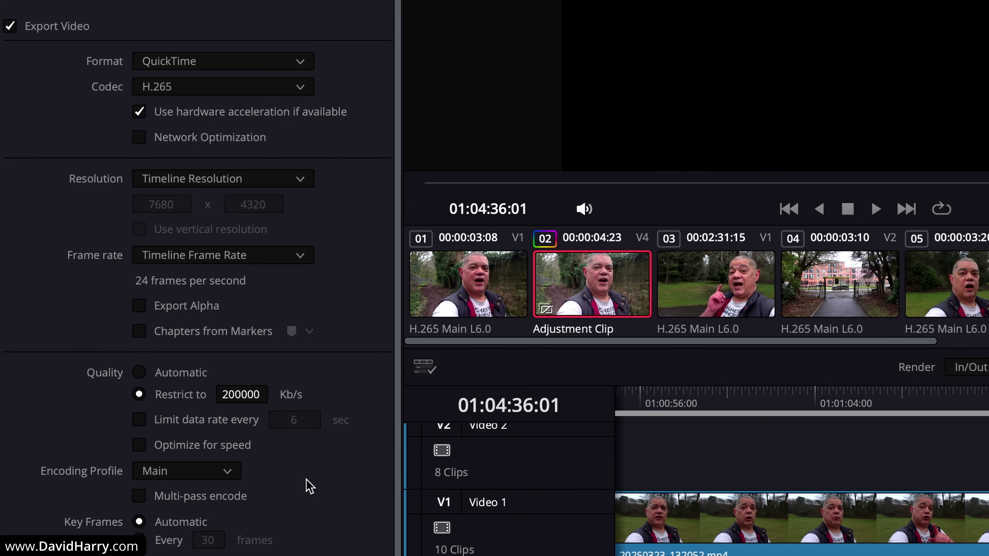
left_click(236, 473)
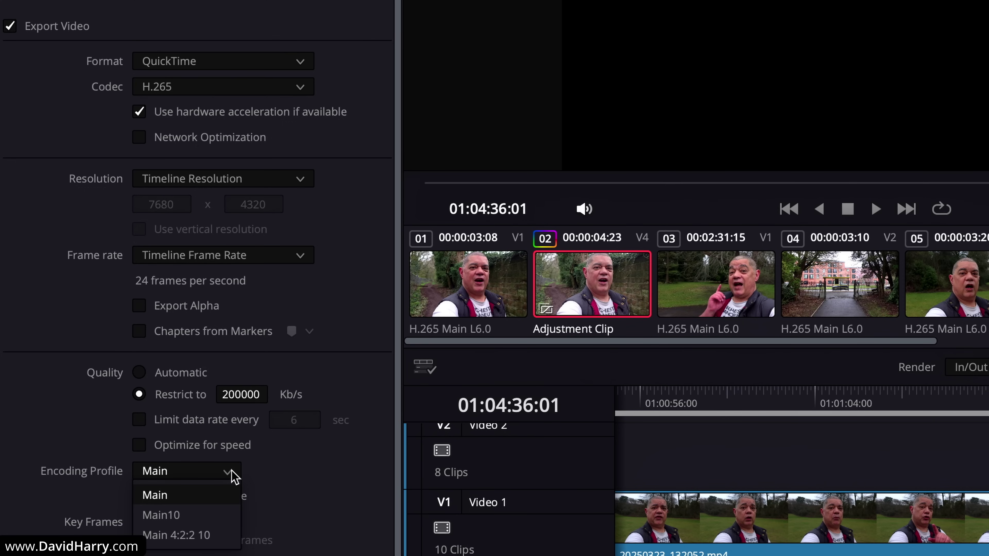
left_click(222, 519)
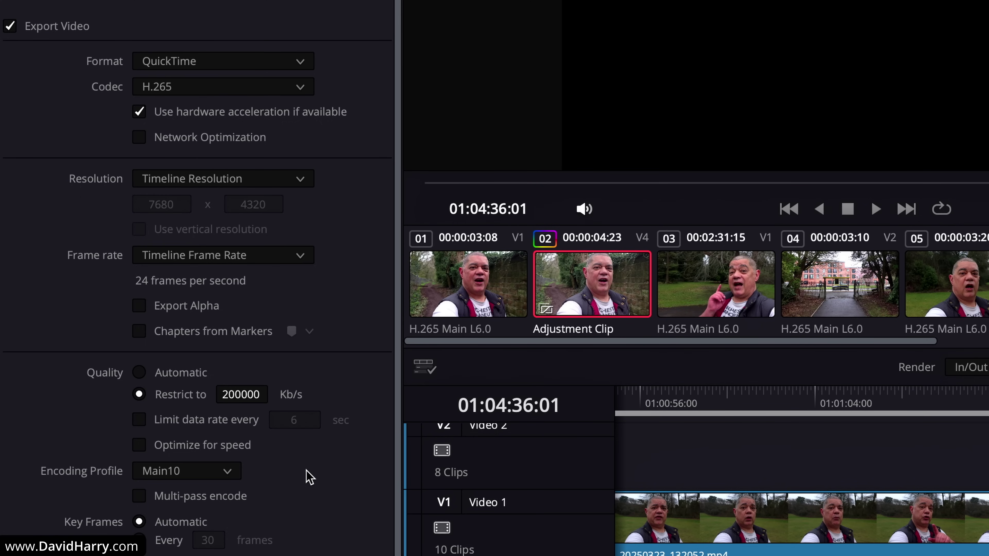
- Rename the render file as test 1
scroll(327, 182, "up", 1)
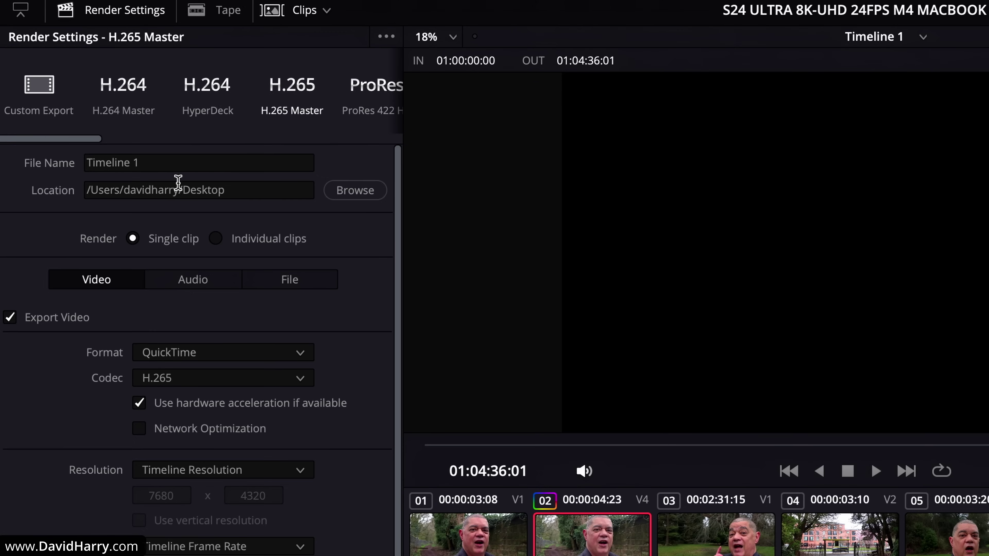
left_click(164, 167)
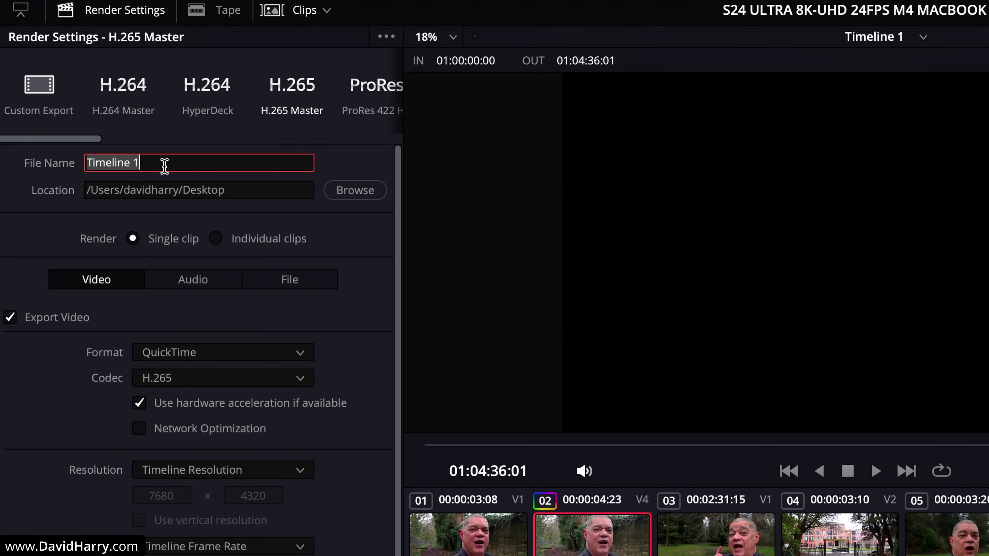
key("BackSpace")
type("test")
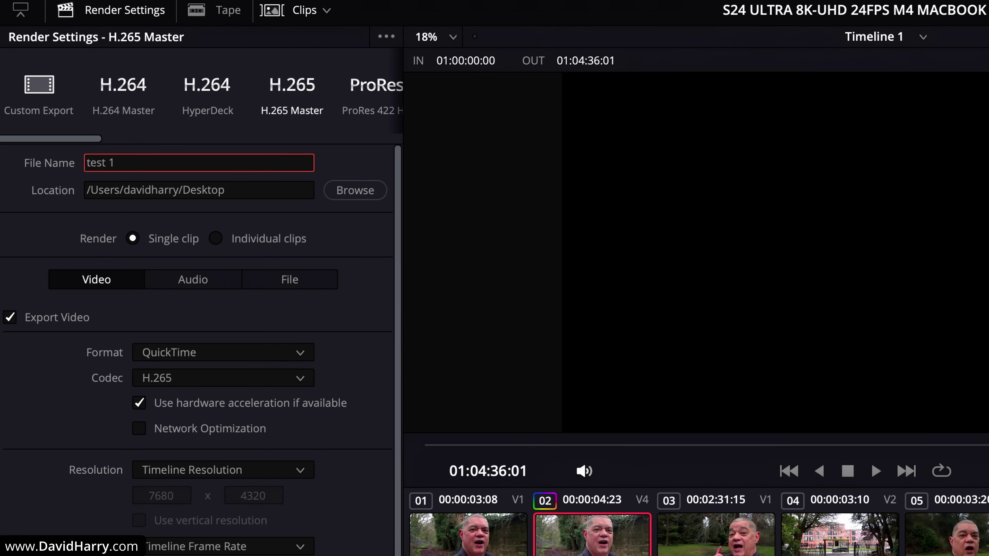
- Review the export's video and audio settings, including the Audio Normalization options
left_click(197, 286)
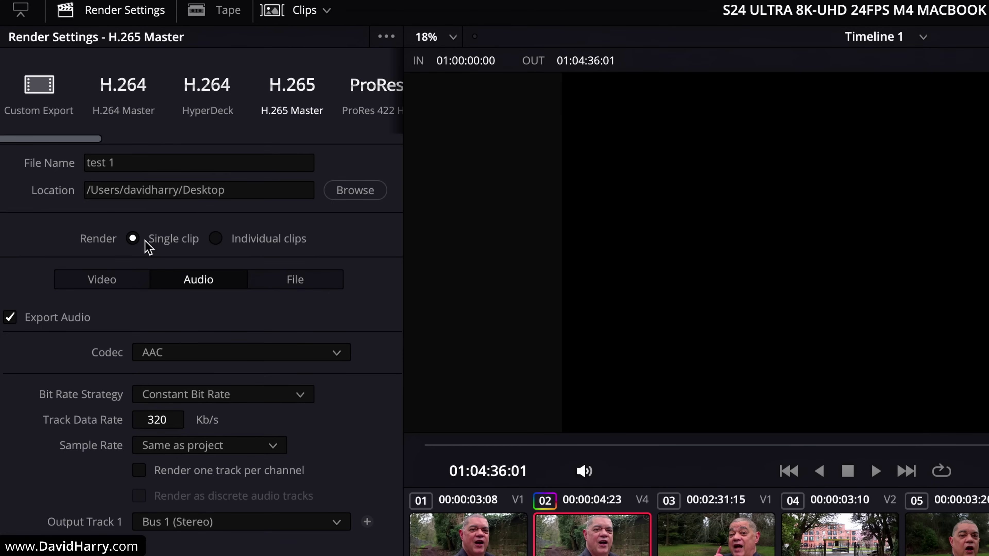
left_click(102, 280)
scroll(289, 520, "down", 1)
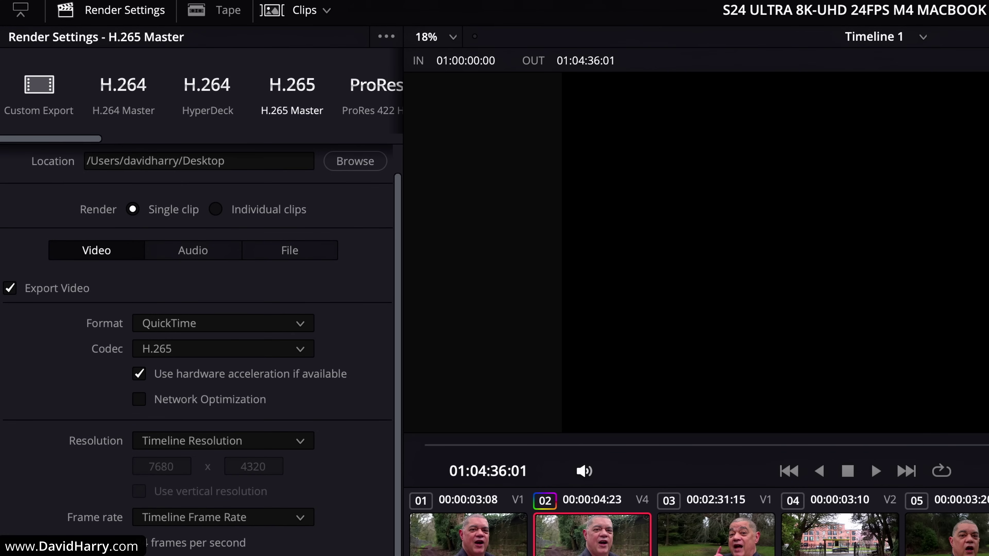
scroll(288, 520, "up", 1)
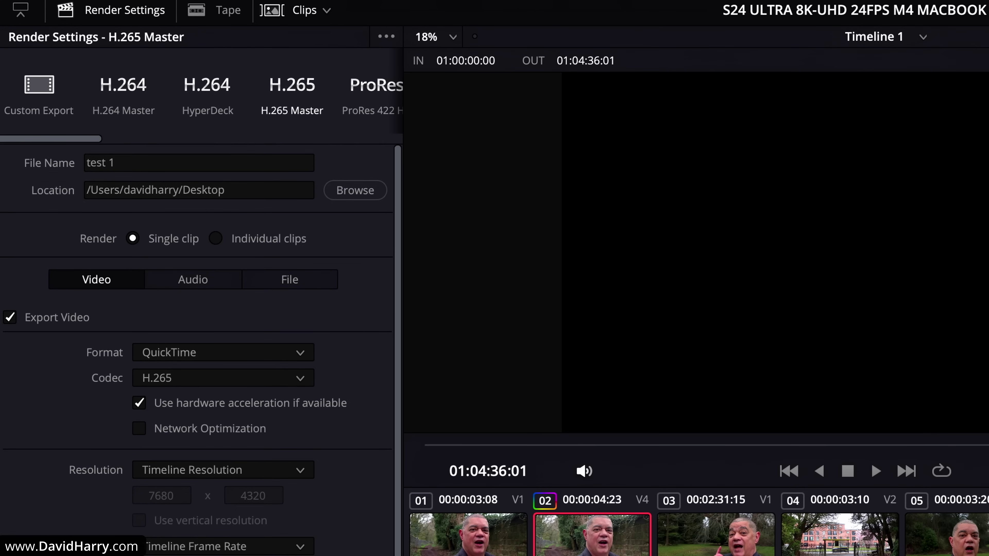
left_click(193, 288)
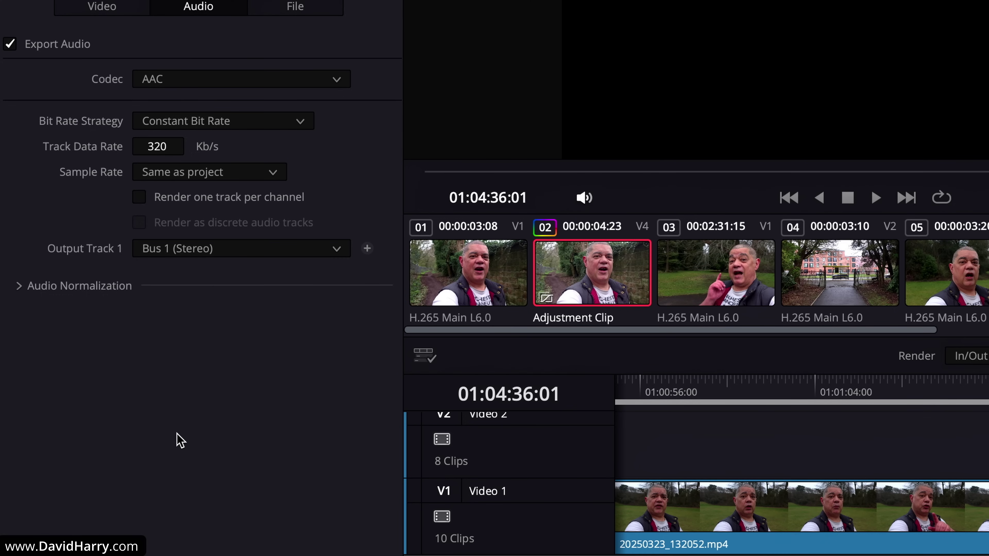
left_click(20, 286)
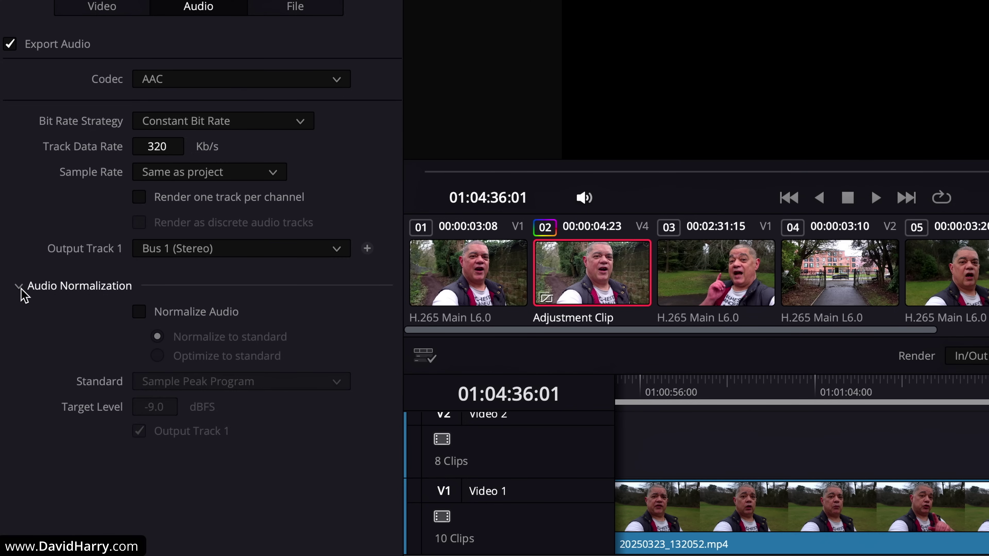
- Enable Normalize Audio for the export and set the normalization standard to YouTube
left_click(141, 313)
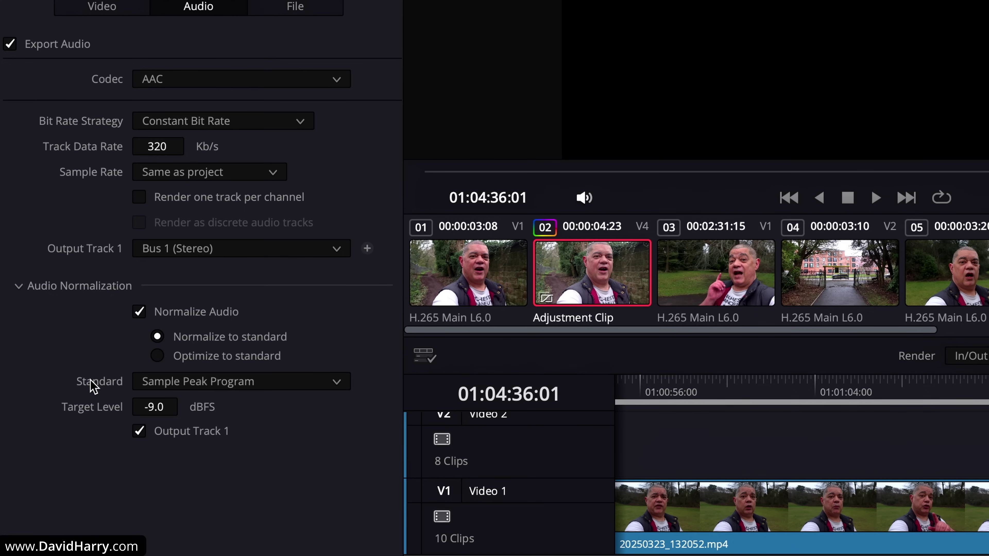
left_click(257, 382)
scroll(261, 506, "down", 1)
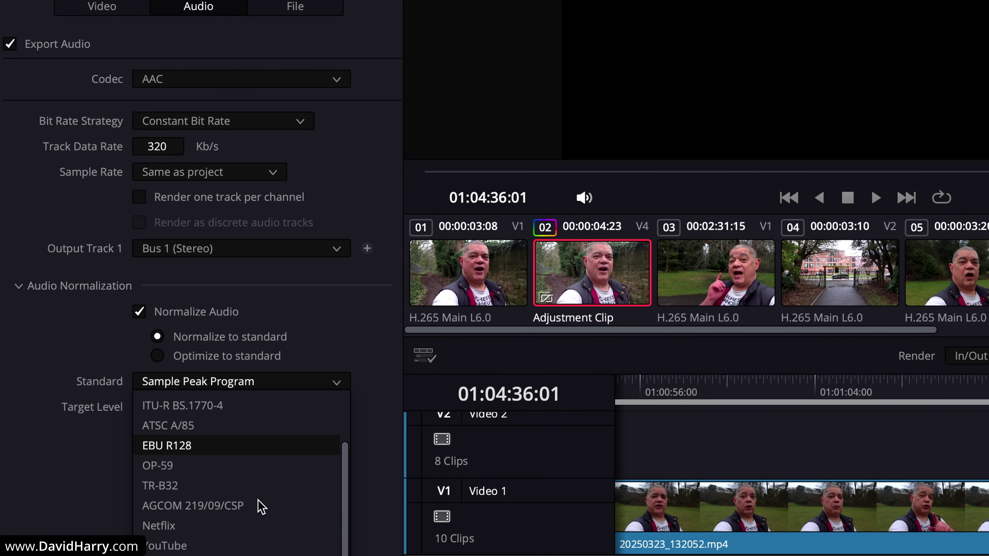
left_click(186, 546)
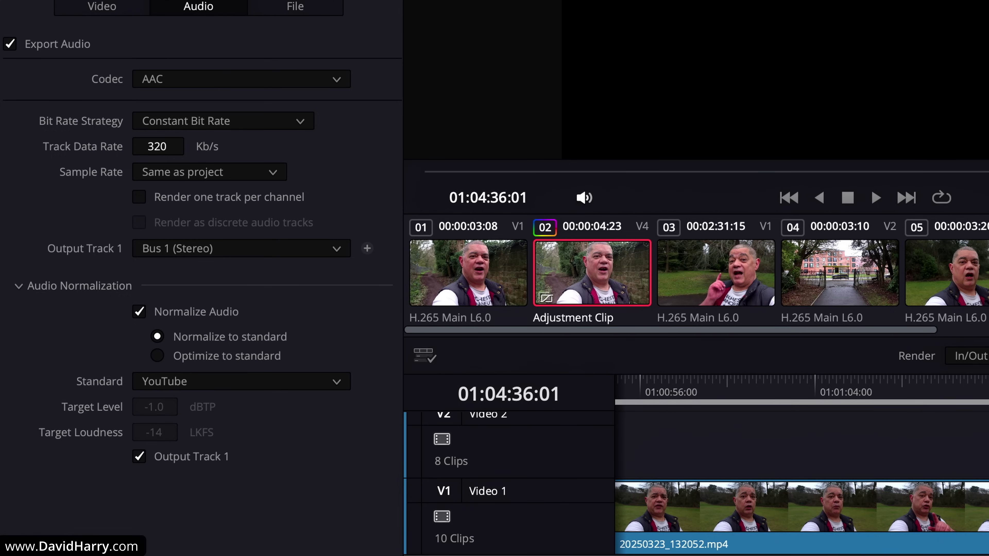
- Add the H.265 test 1 export to the render queue and render it
left_click(101, 9)
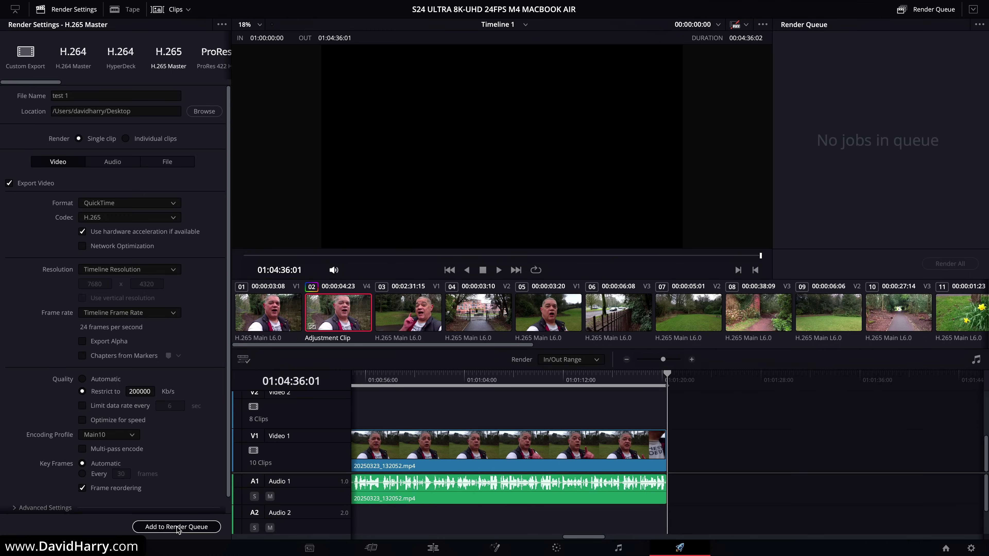
left_click(178, 529)
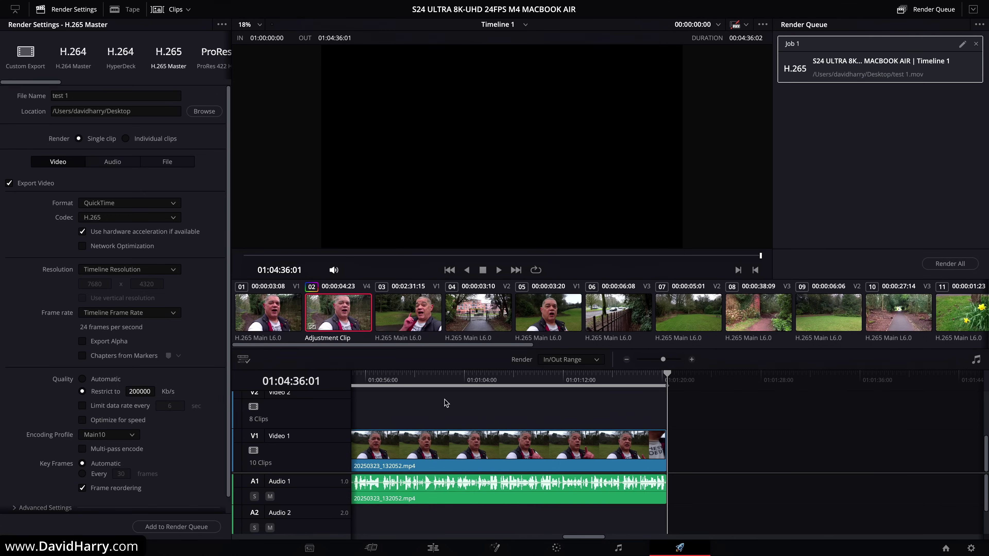
left_click(942, 264)
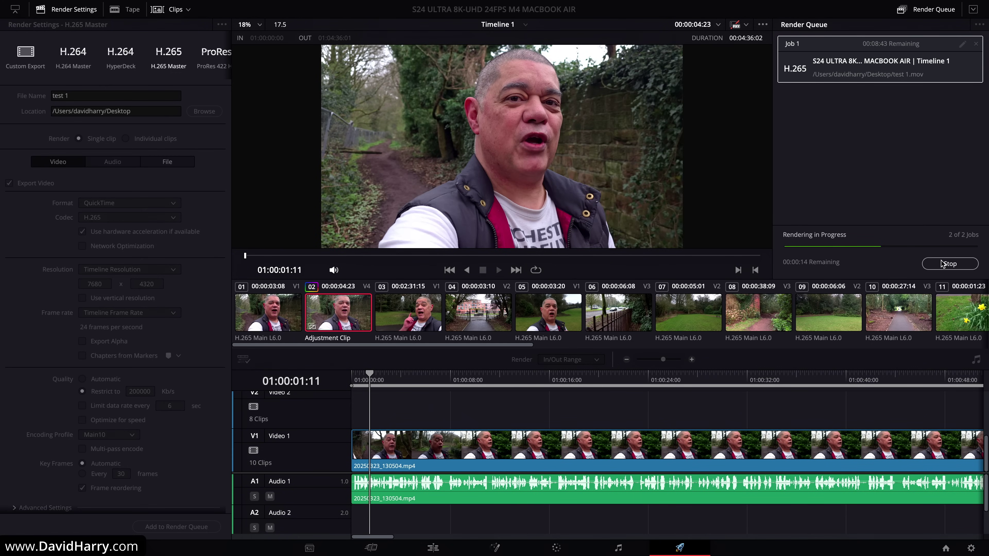
left_click(950, 264)
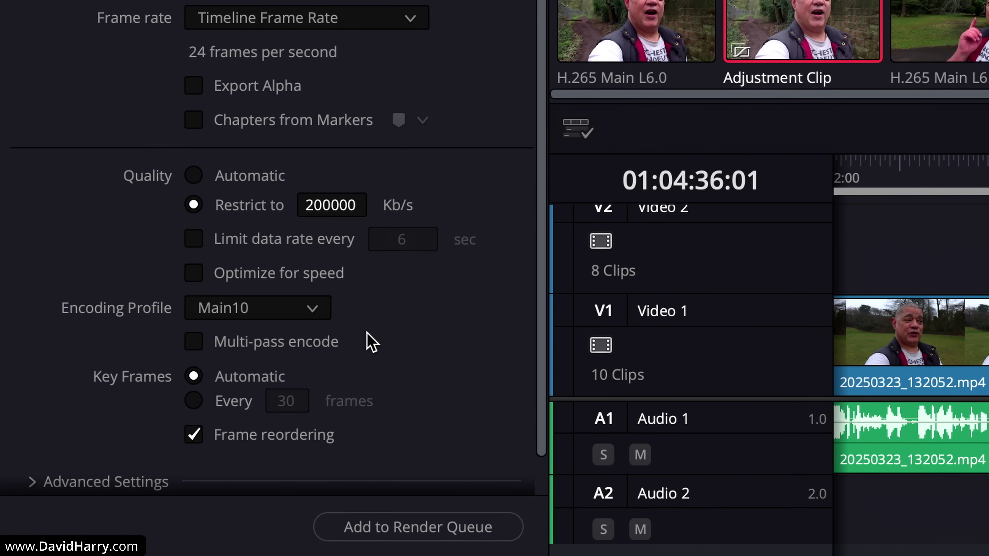
- Review the available H.265 encoding profiles, keeping Main10 selected
left_click(289, 314)
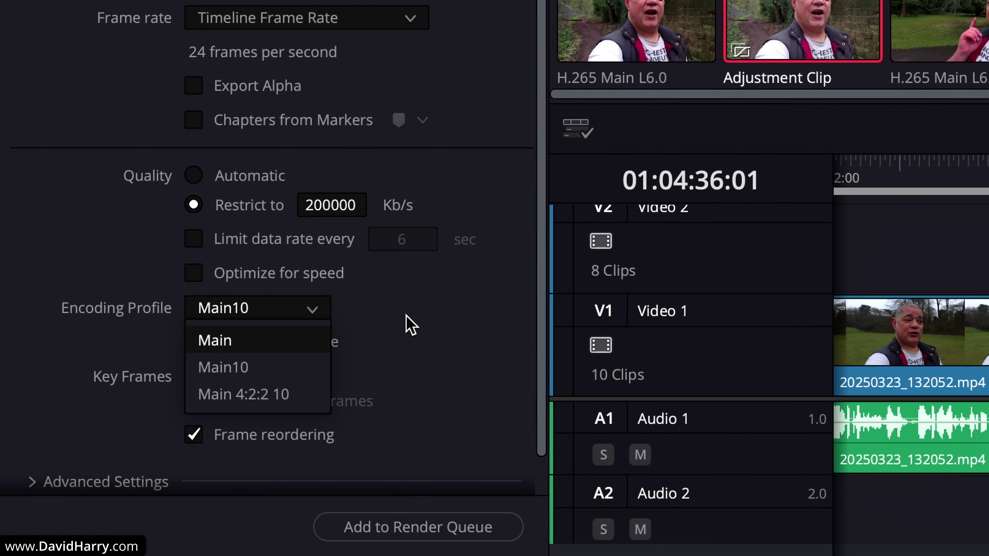
left_click(410, 325)
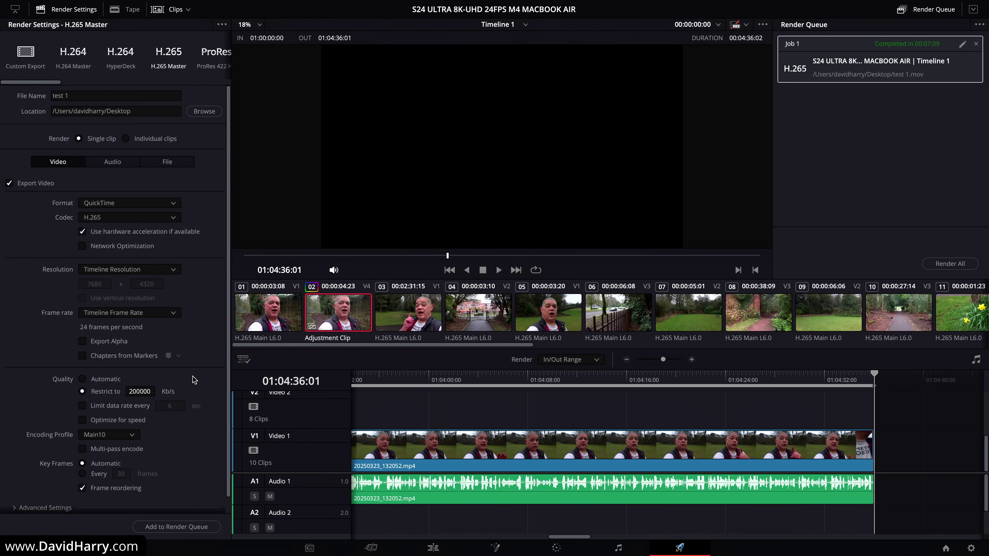
- Minimize the editor and inspect the rendered test 1 file's information on the desktop
mouse_move(25, 3)
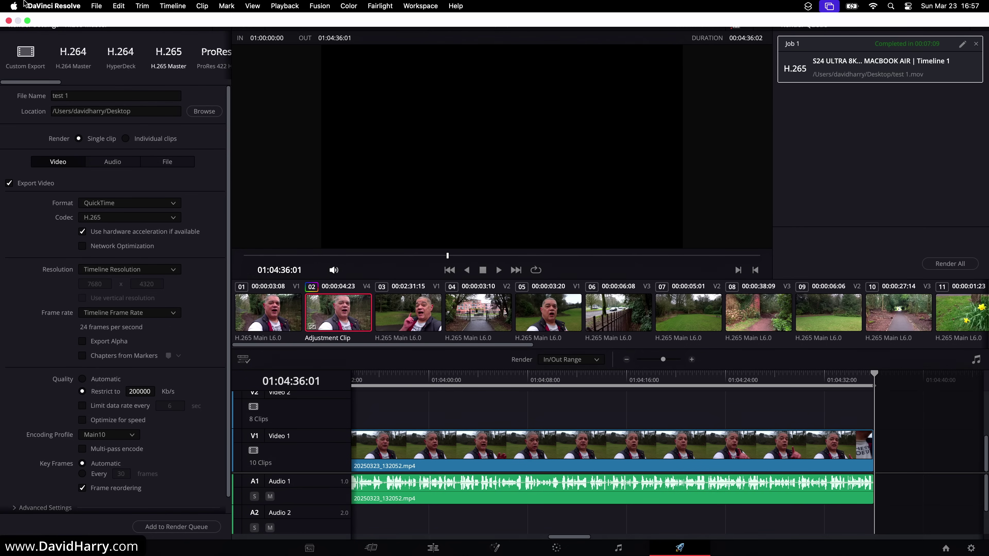
left_click(28, 21)
key("super+m")
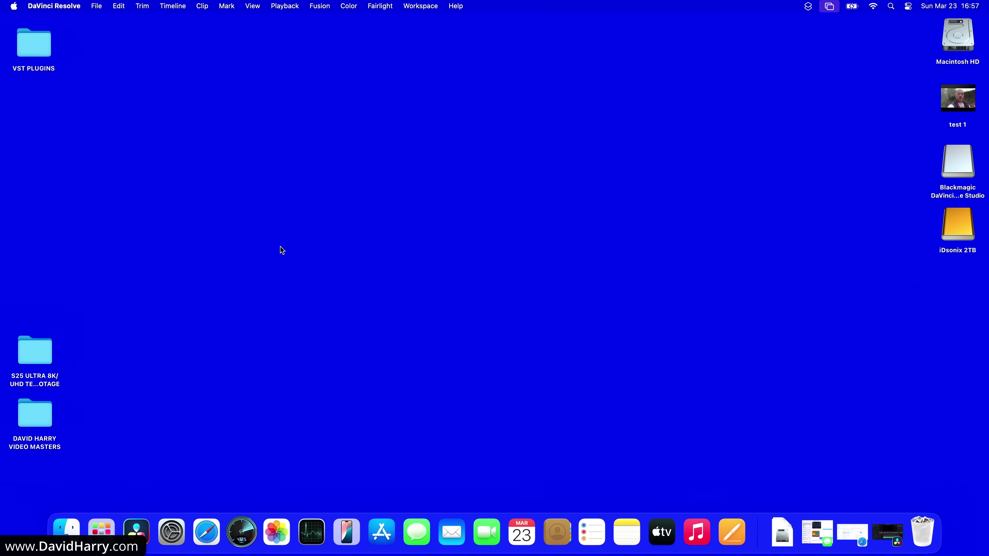
left_click(561, 279)
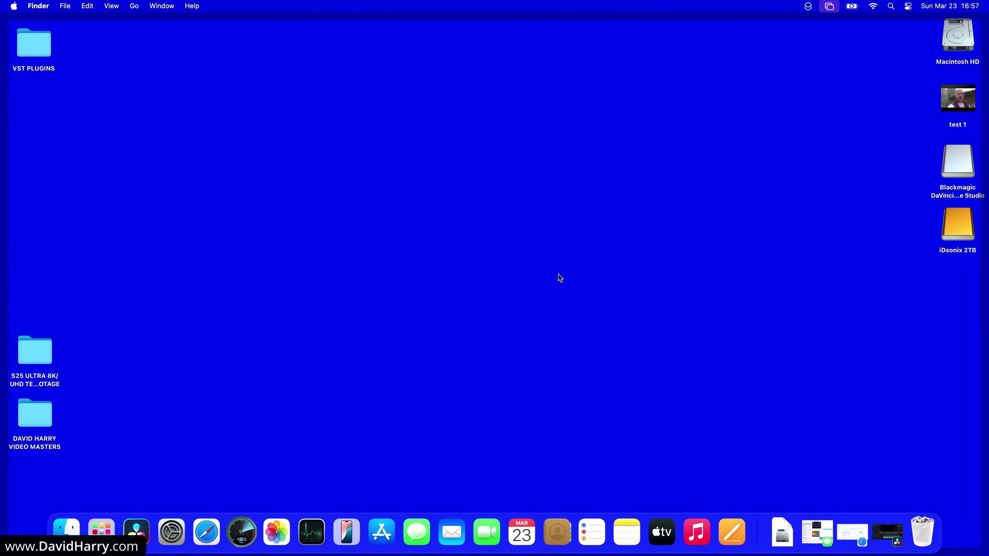
right_click(950, 101)
left_click(855, 153)
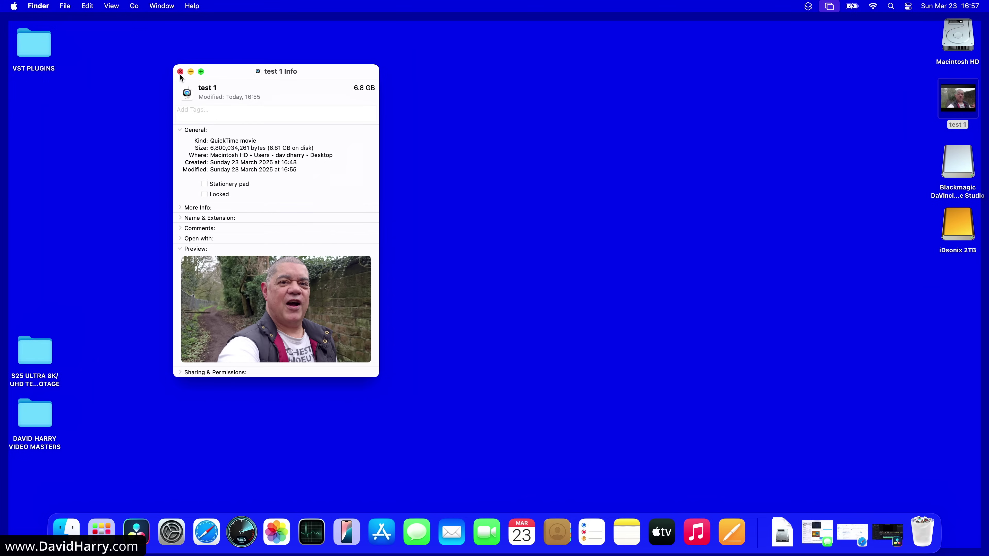
left_click(235, 33)
left_click(606, 155)
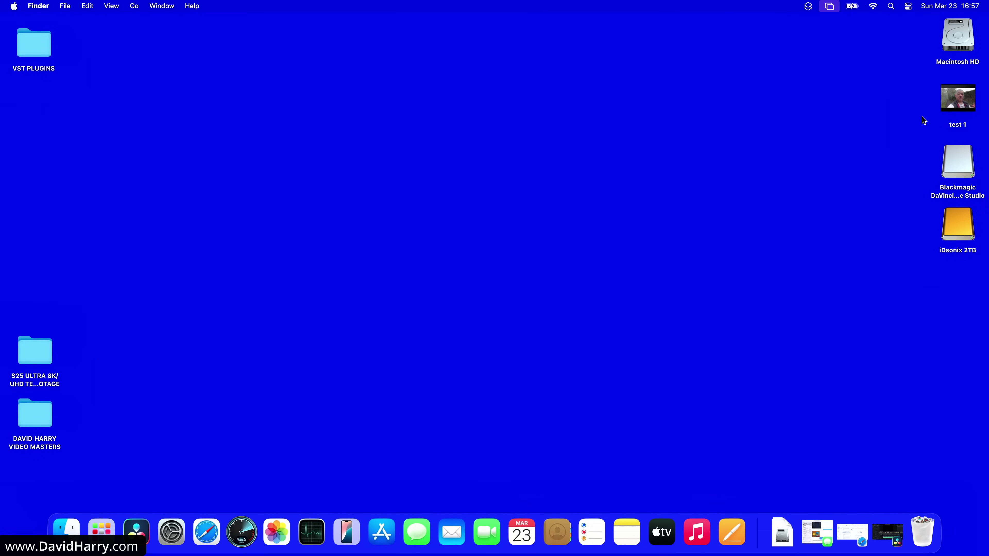
- Play the rendered test 1 movie in QuickTime Player, sample two later parts of it, and close it
mouse_move(944, 112)
double_click(947, 108)
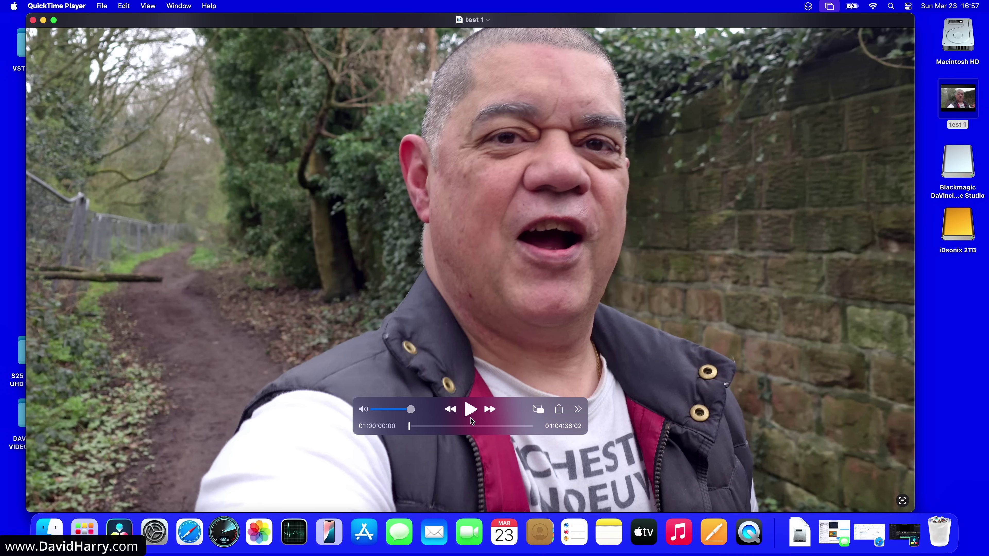
left_click(471, 410)
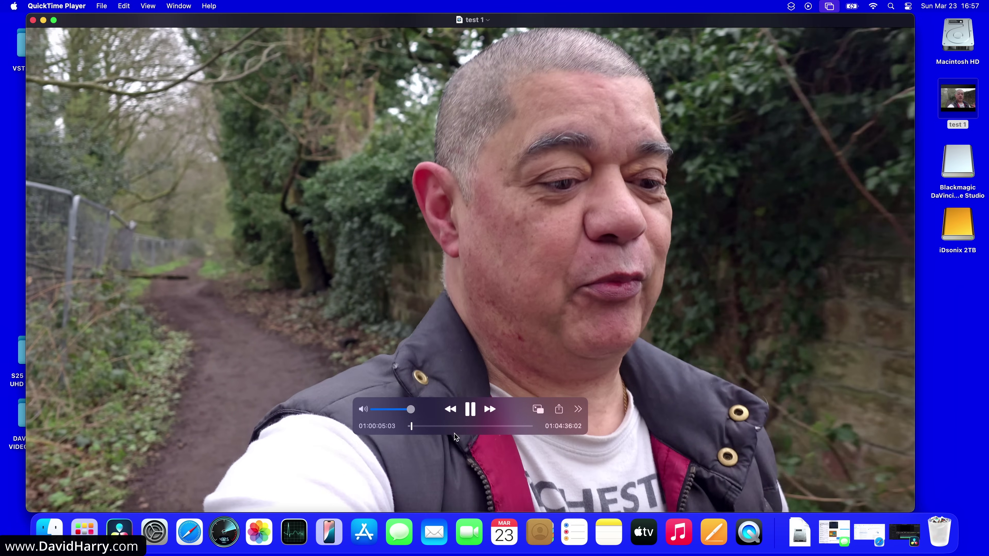
left_click(481, 426)
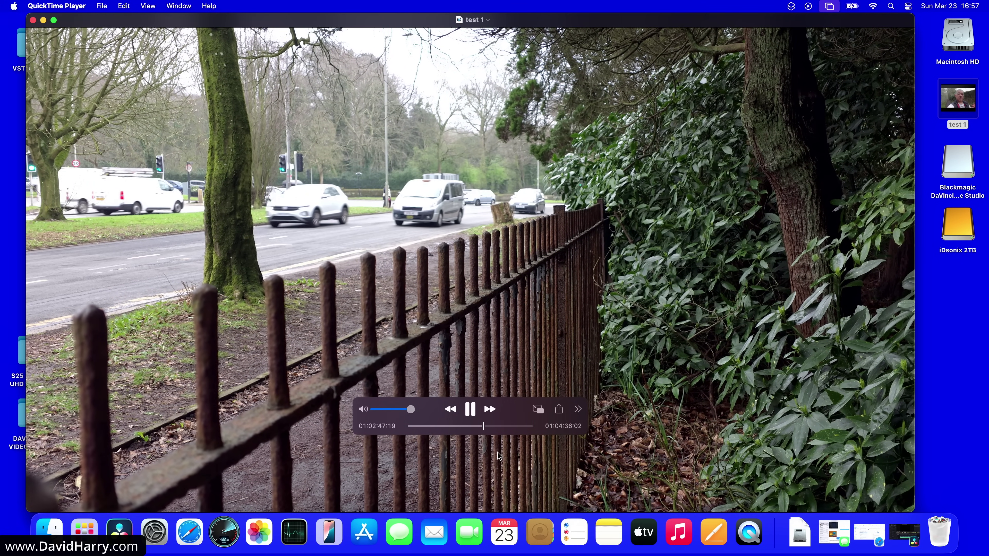
left_click(516, 426)
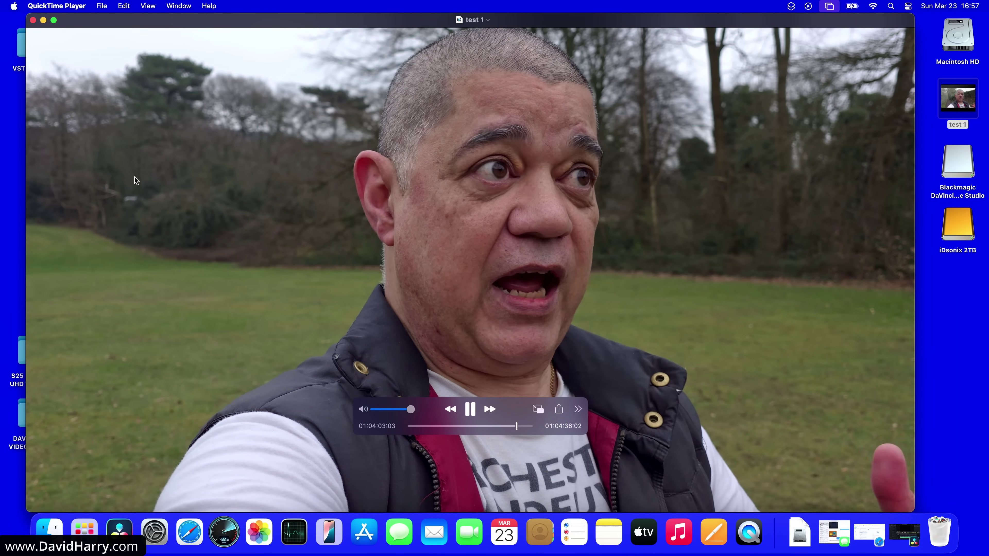
left_click(34, 20)
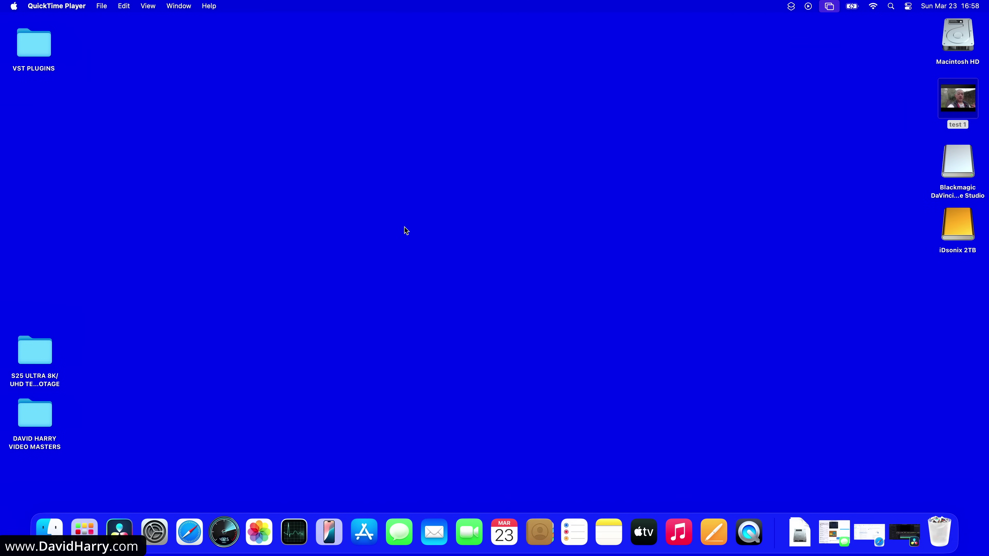